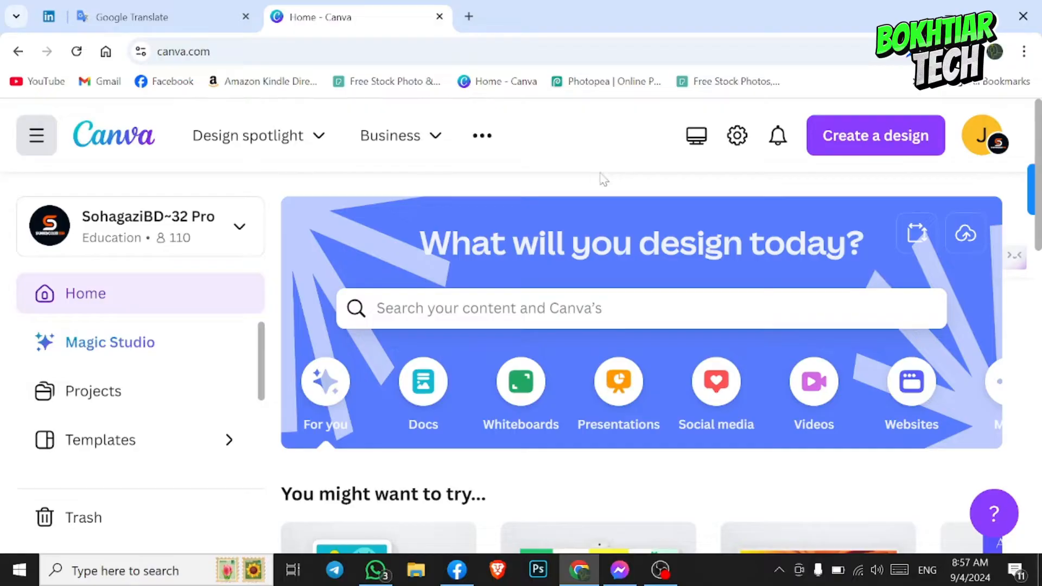
pyautogui.click(991, 142)
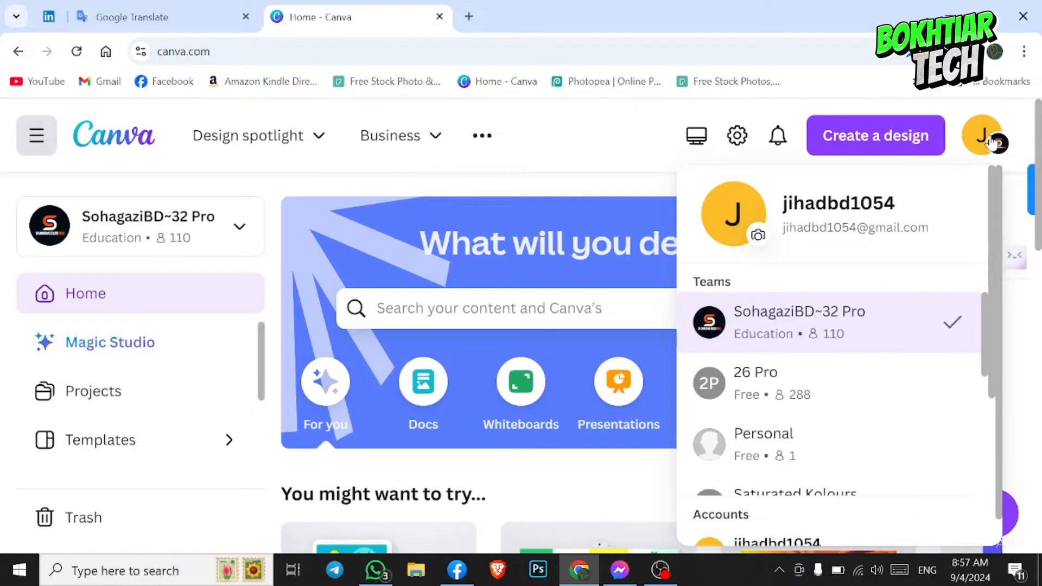
pyautogui.click(610, 150)
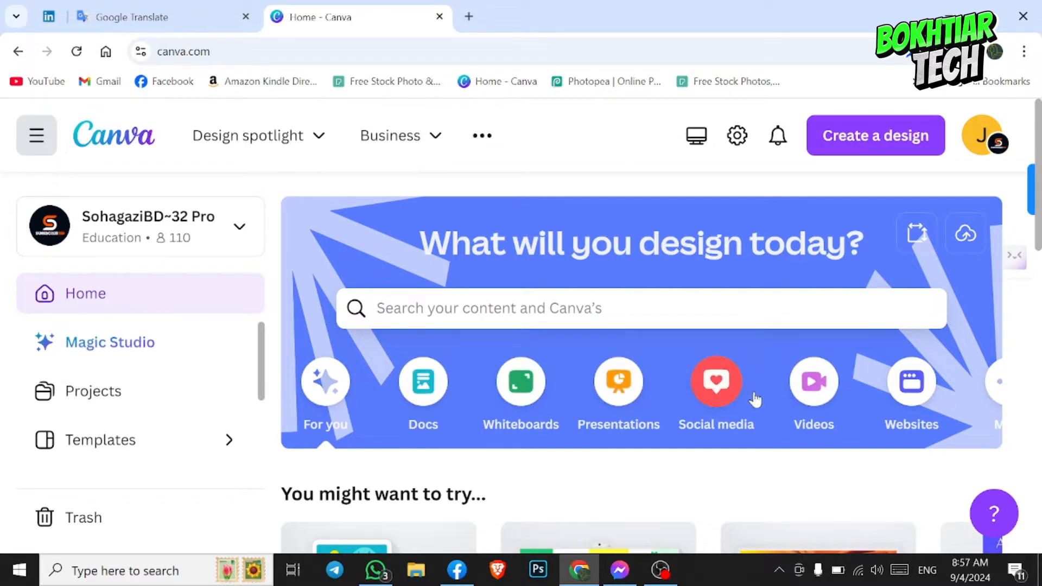
# - Create a blank 1920 × 1080 px Video design from the video formats
pyautogui.click(815, 385)
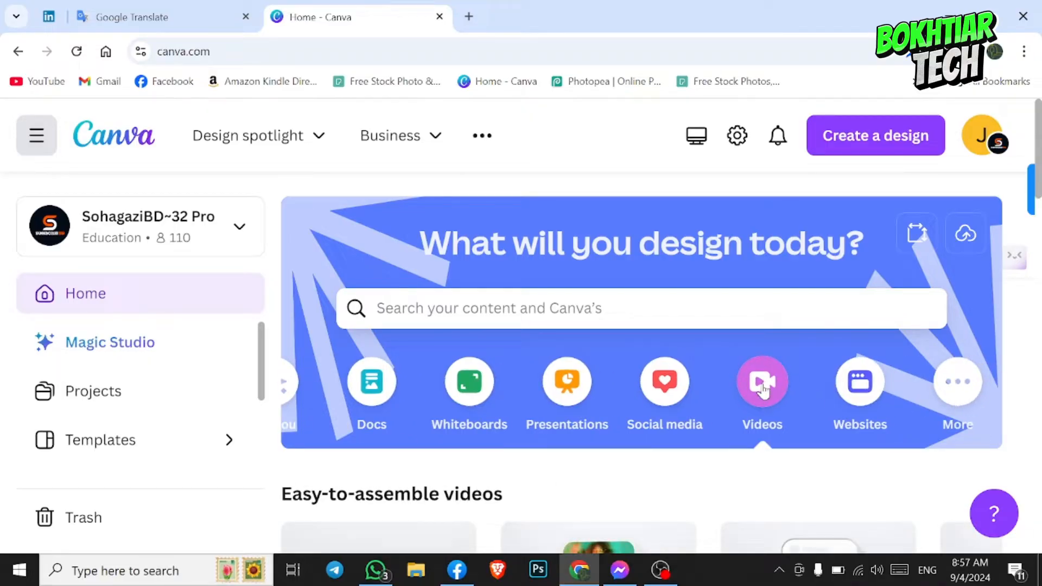
pyautogui.scroll(-5, 564, 500)
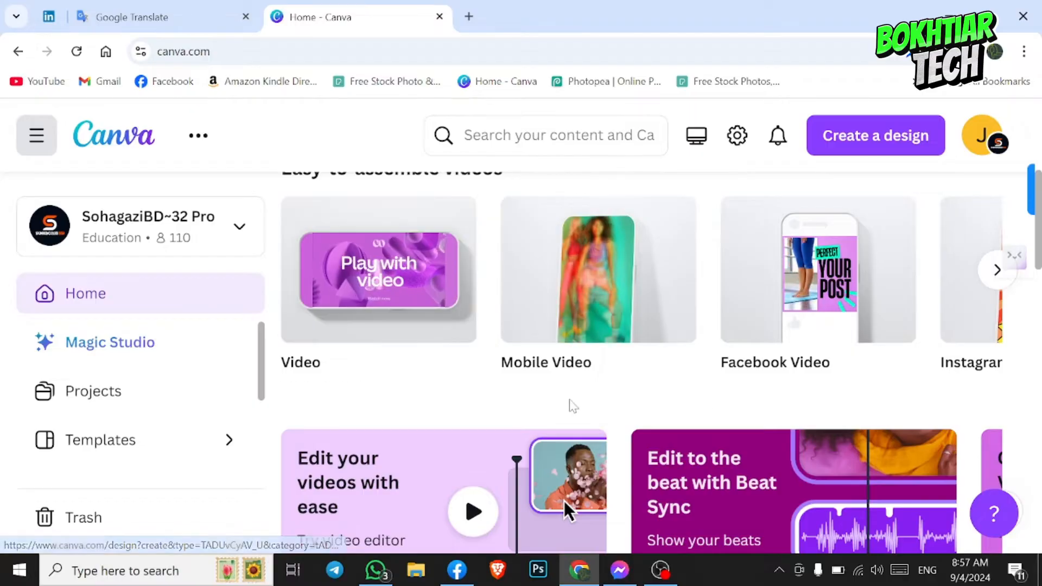
pyautogui.moveTo(367, 314)
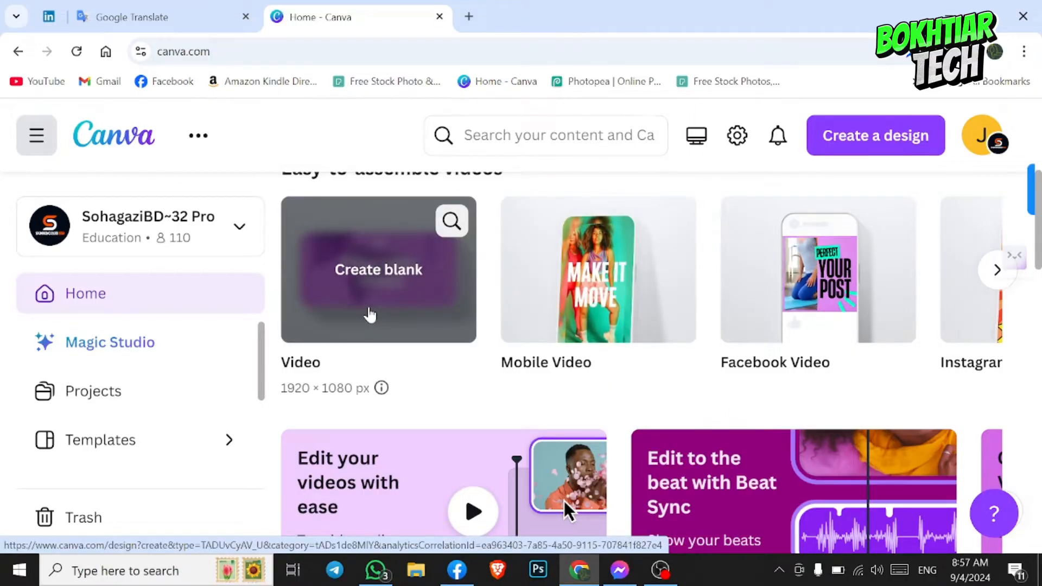
pyautogui.moveTo(578, 349)
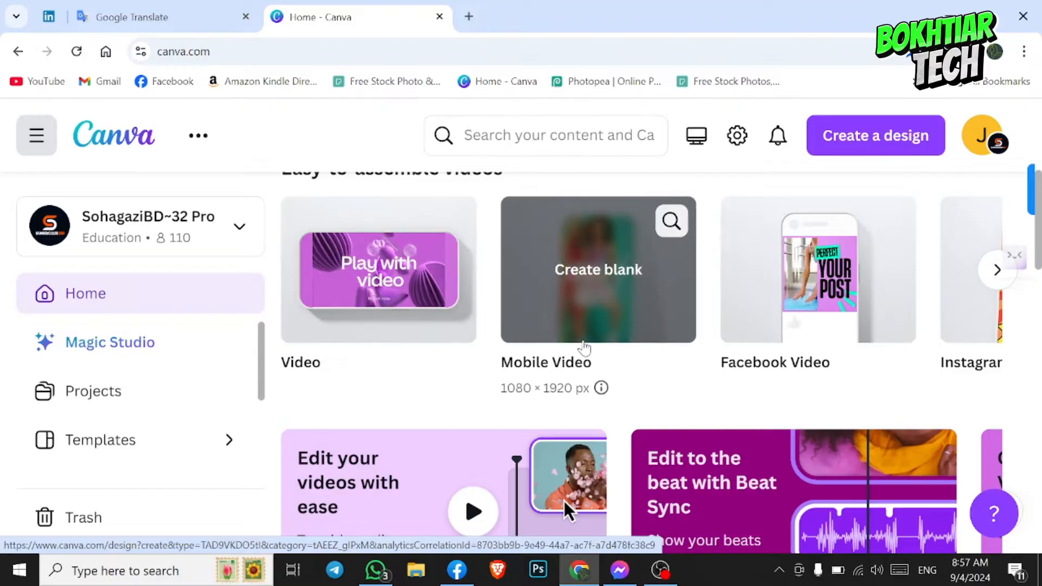
pyautogui.moveTo(781, 319)
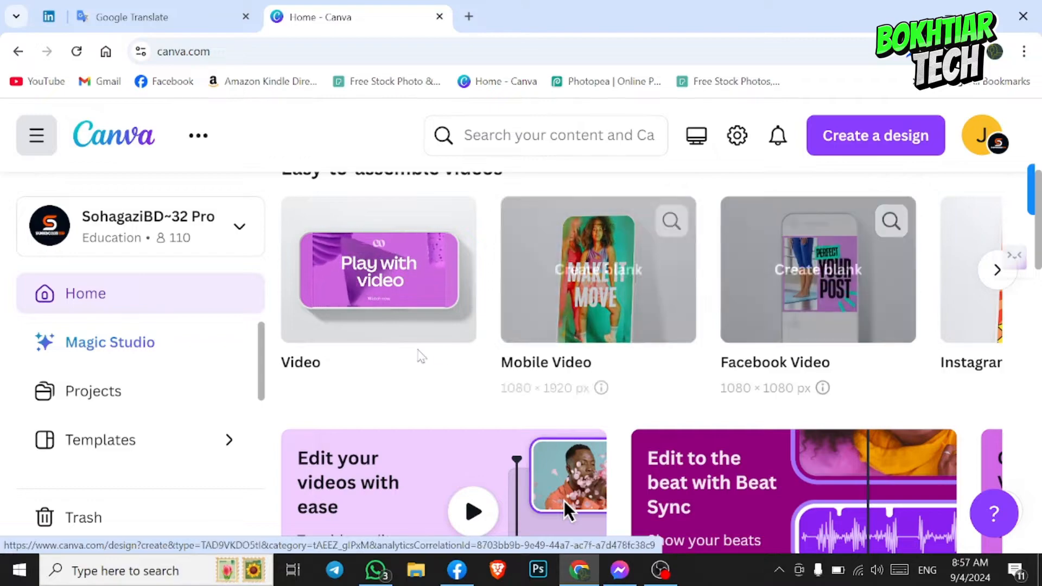
pyautogui.click(363, 309)
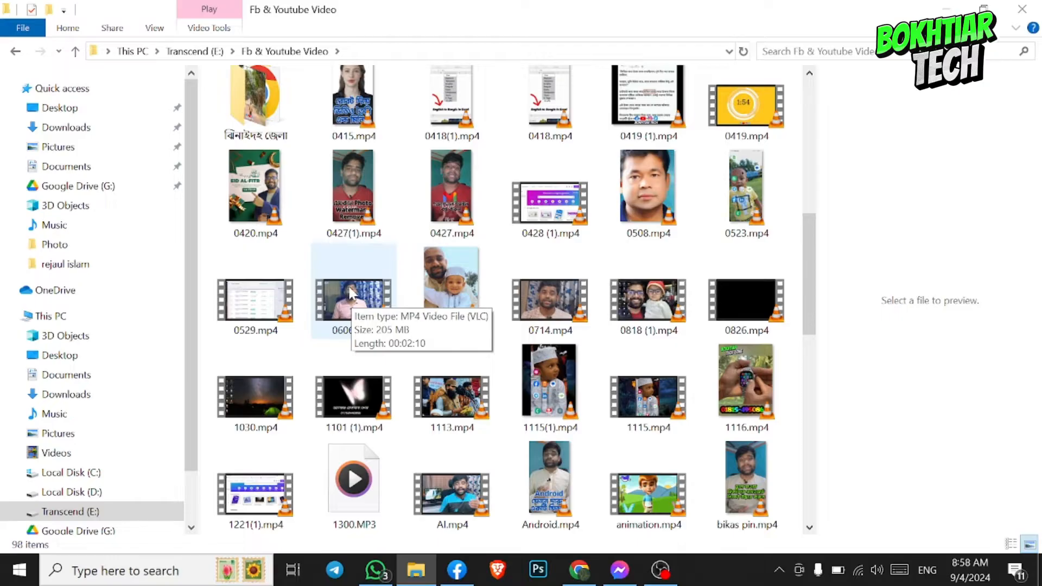
# - Upload the MP4 whose name starts with 0606 from the Fb & Youtube Video folder and place it on the blank page
pyautogui.moveTo(349, 293); pyautogui.dragTo(209, 345)
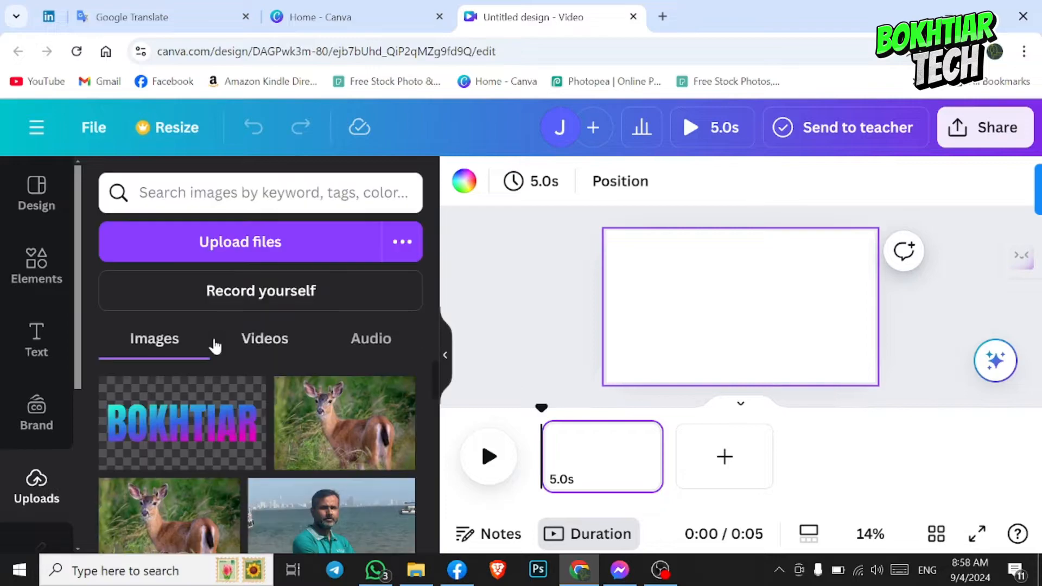
pyautogui.click(269, 354)
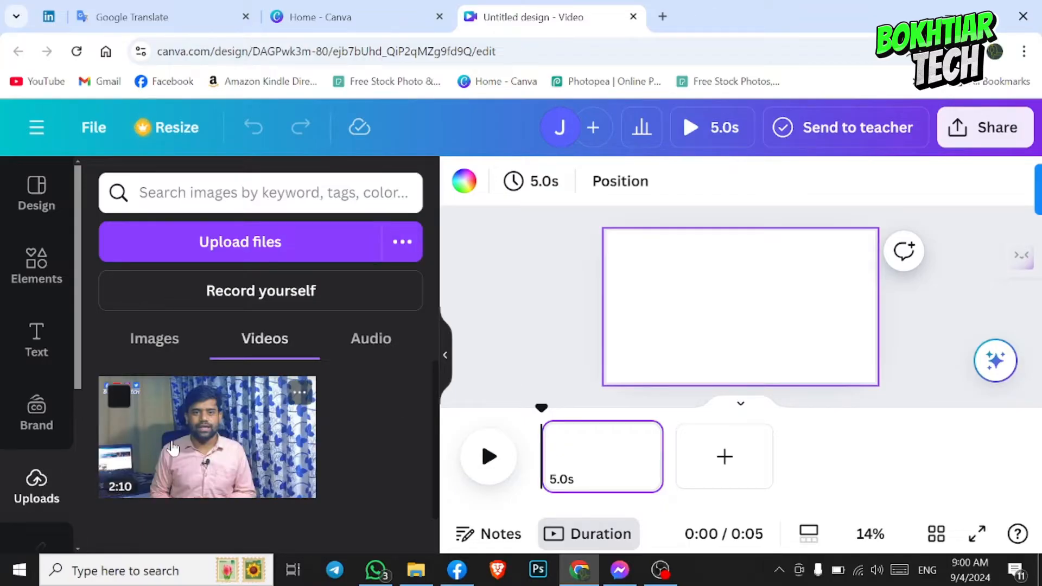
pyautogui.moveTo(173, 448); pyautogui.dragTo(703, 318)
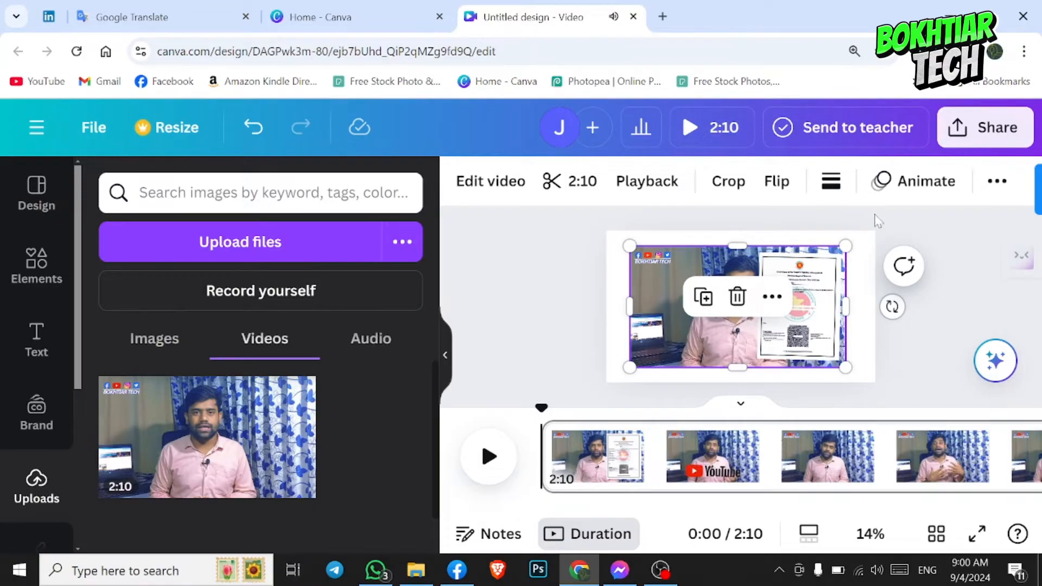
# - Mute the placed video's sound and deselect the video
pyautogui.click(993, 183)
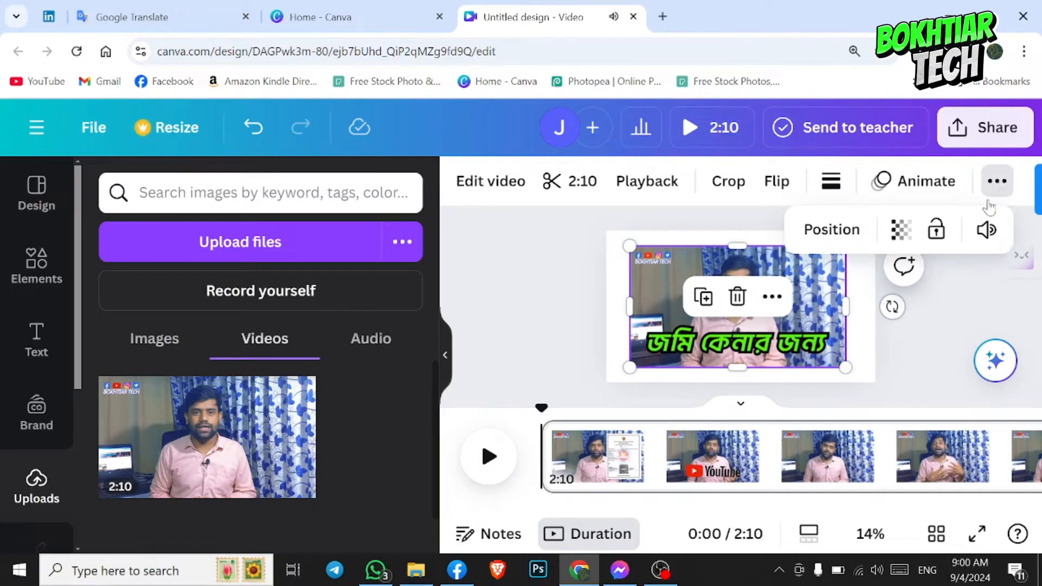
pyautogui.click(986, 229)
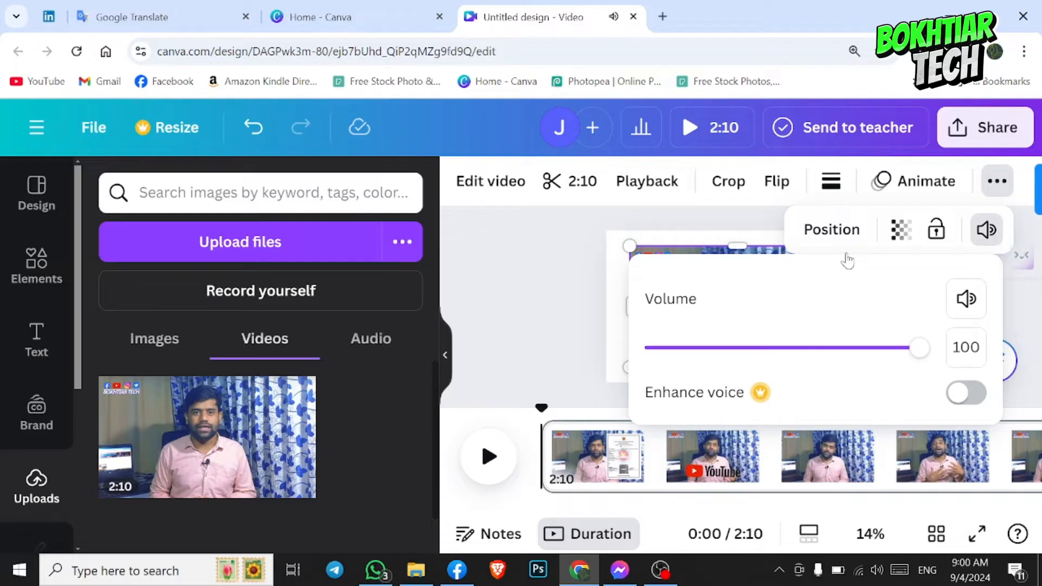
pyautogui.click(966, 298)
pyautogui.click(540, 310)
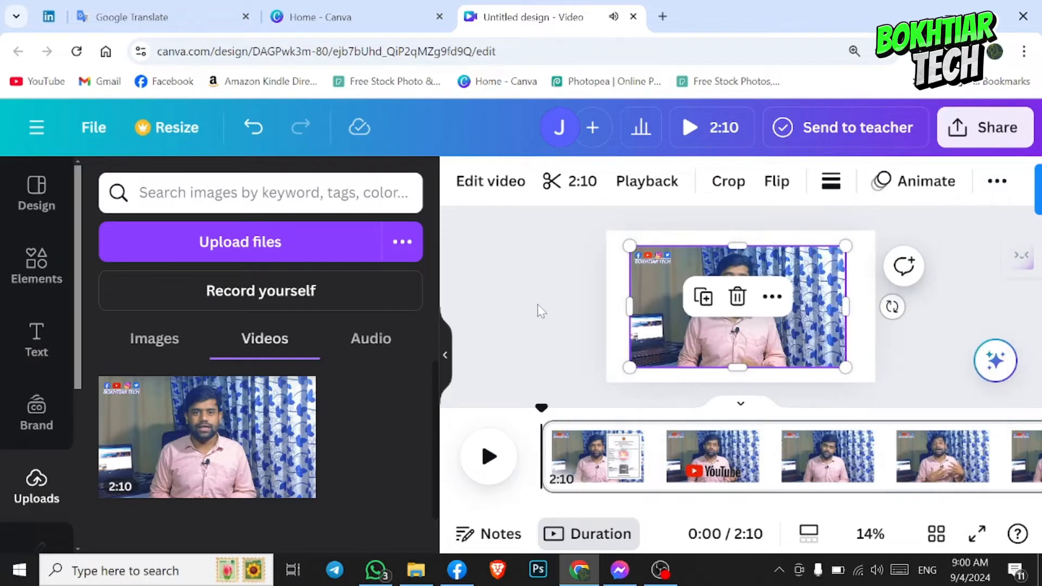
pyautogui.click(539, 310)
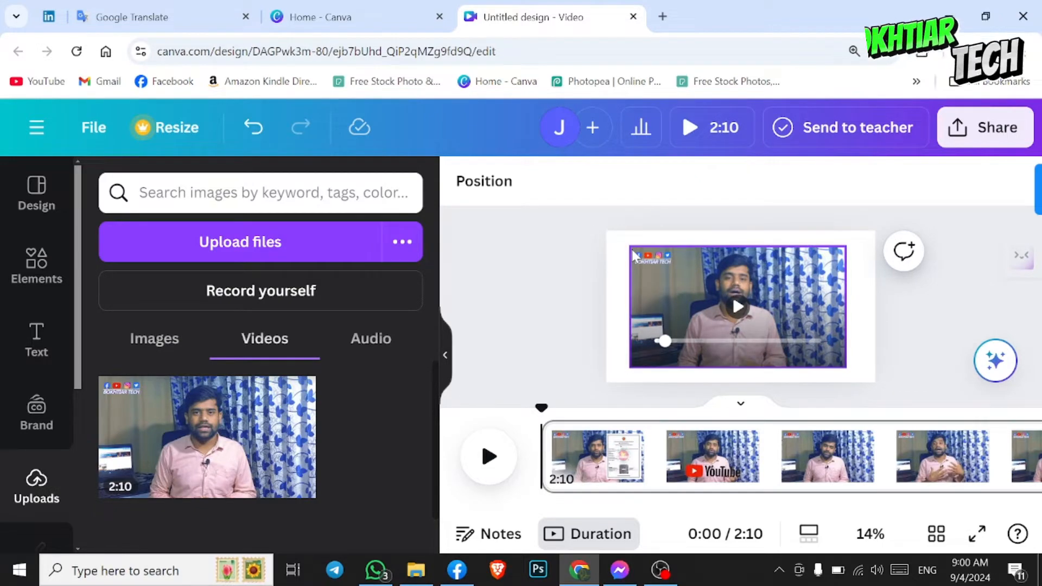
# - Enlarge the video from its upper-left and lower-right corners until it fills the whole page
pyautogui.click(643, 267)
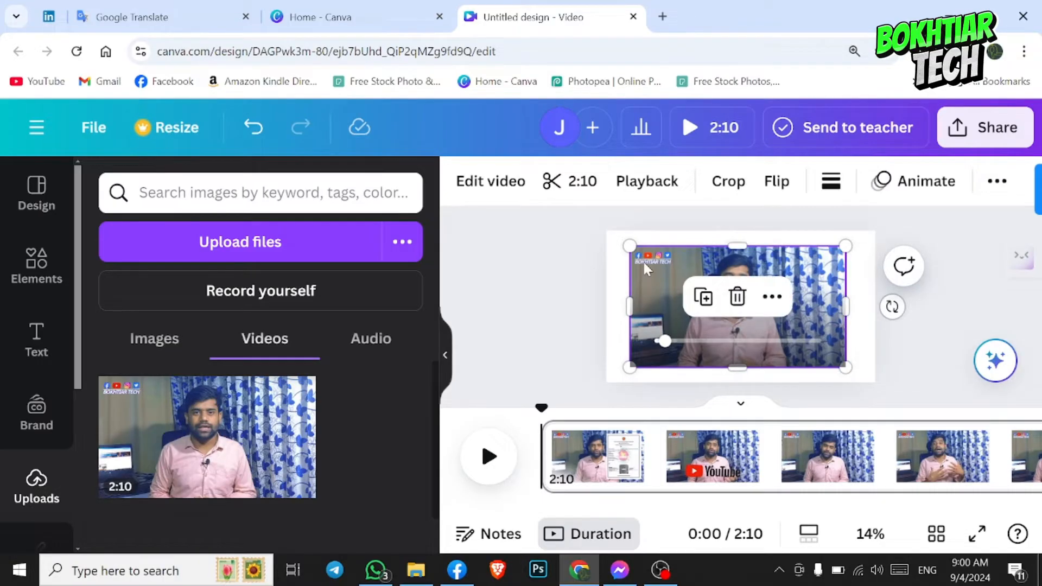
pyautogui.moveTo(629, 246); pyautogui.dragTo(606, 232)
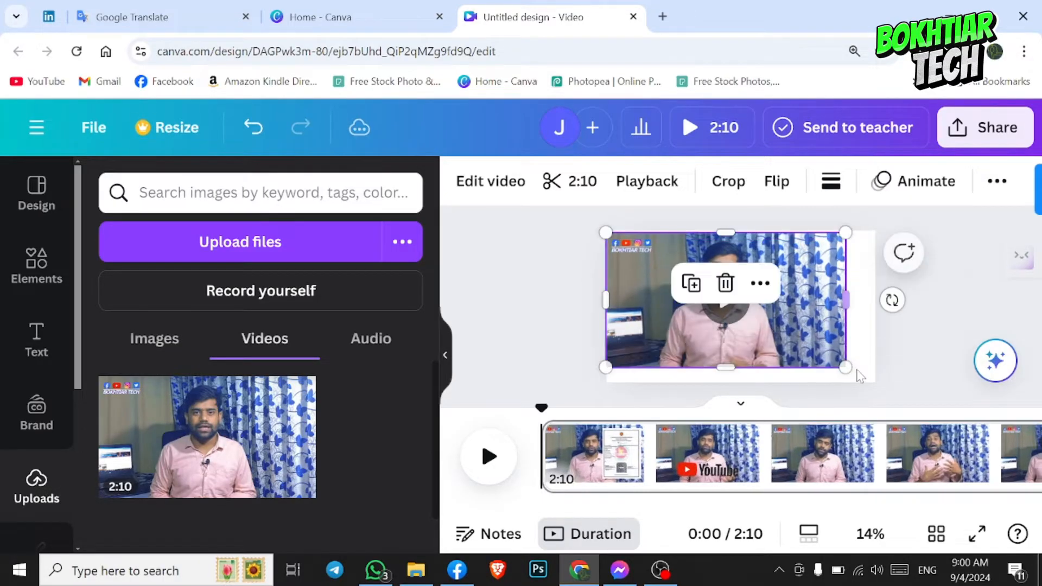
pyautogui.moveTo(846, 367); pyautogui.dragTo(872, 381)
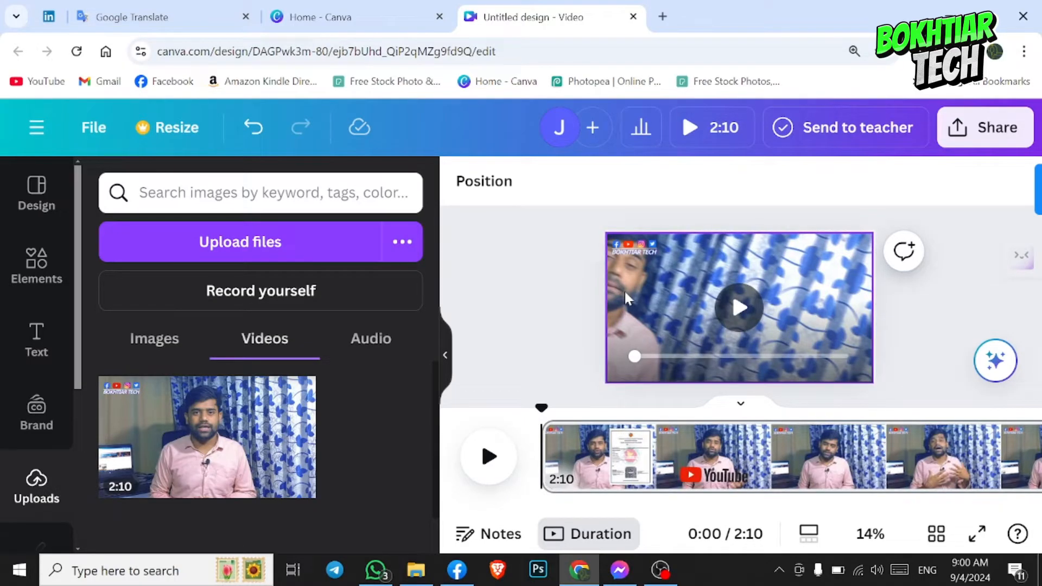
# - Preview the video's opening and split the page about 0.8 seconds from the start
pyautogui.click(488, 453)
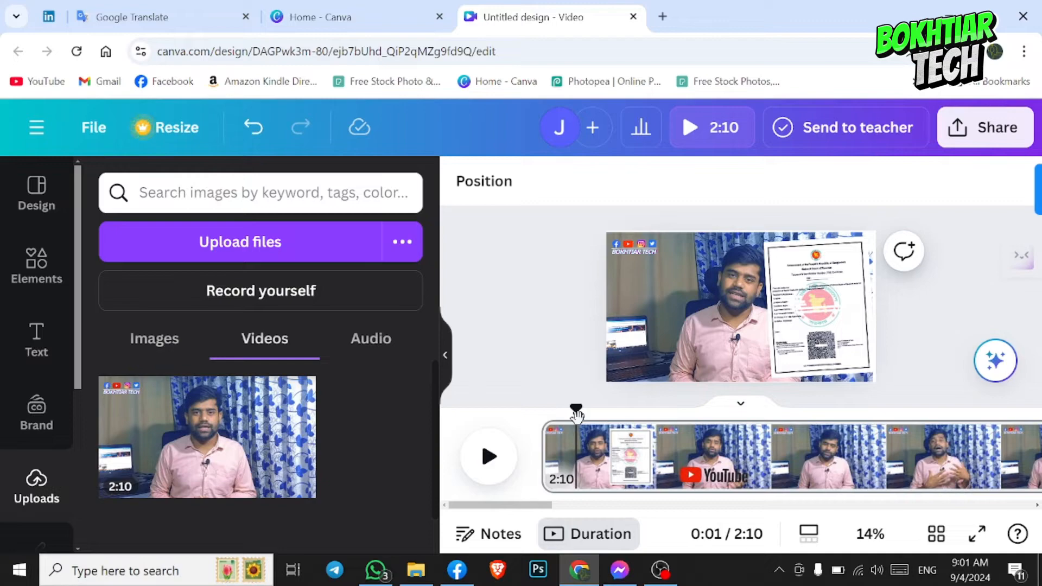
pyautogui.moveTo(576, 415)
pyautogui.mouseDown()
pyautogui.moveTo(555, 419)
pyautogui.moveTo(670, 424)
pyautogui.moveTo(564, 410)
pyautogui.mouseUp()
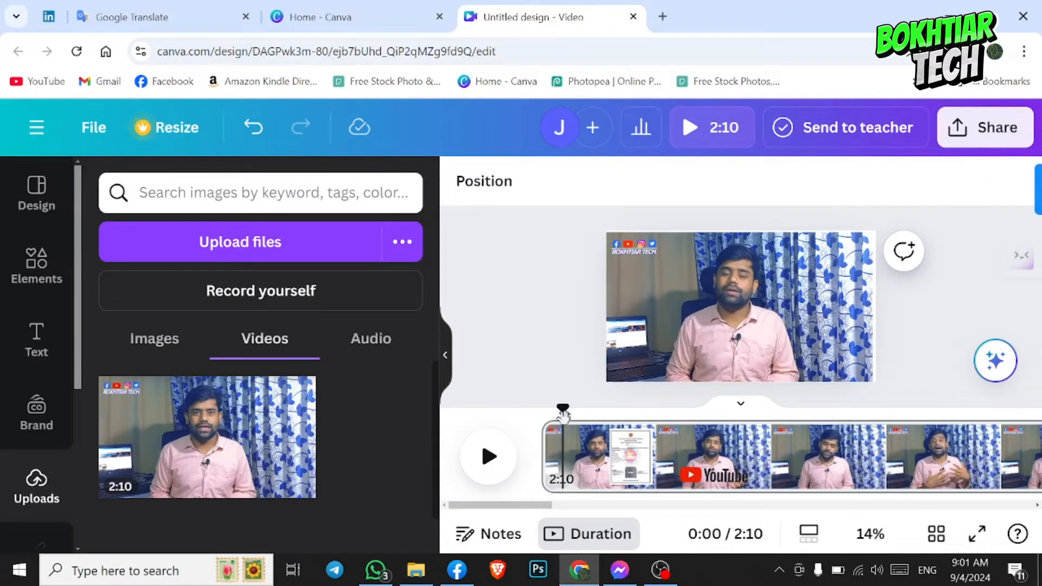
pyautogui.rightClick(564, 442)
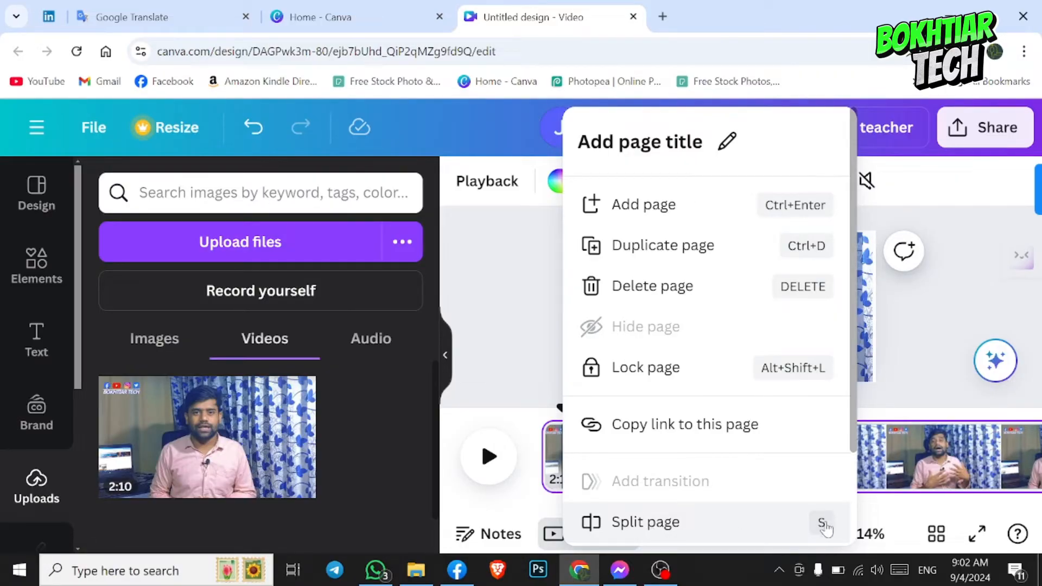
pyautogui.click(697, 529)
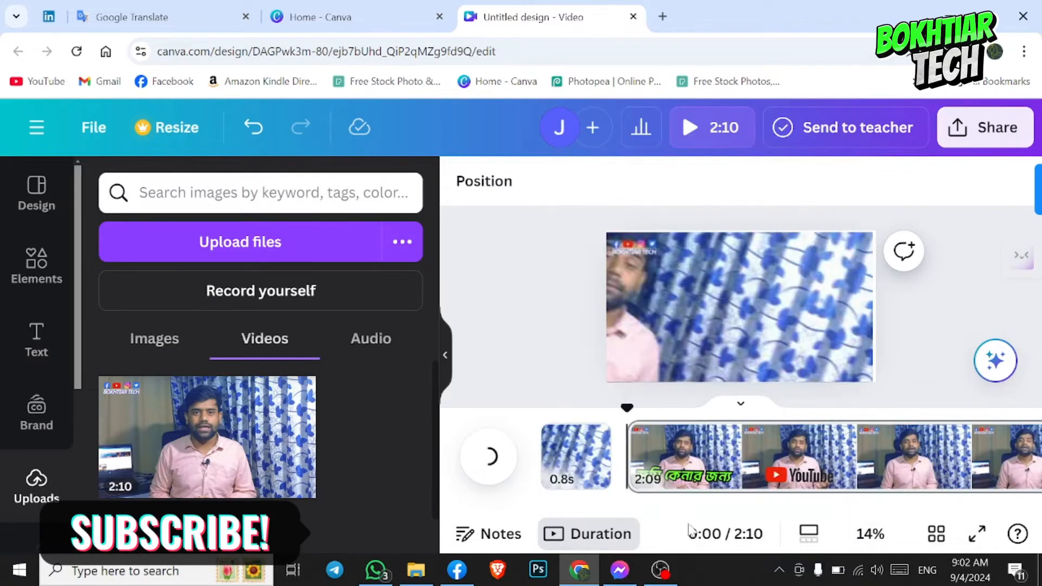
# - Delete the 0.8-second page at the start of the timeline
pyautogui.click(578, 461)
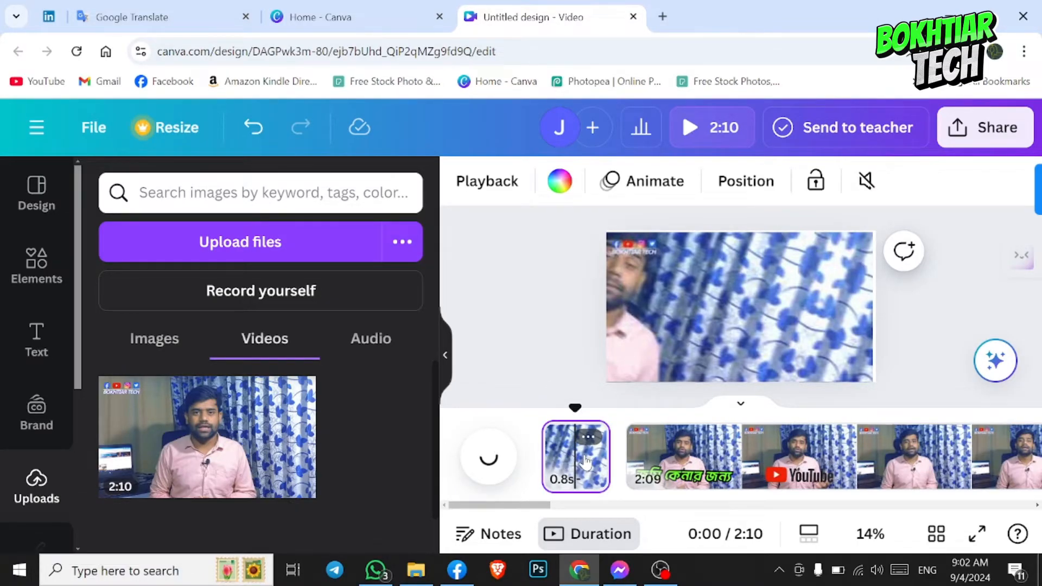
pyautogui.rightClick(586, 462)
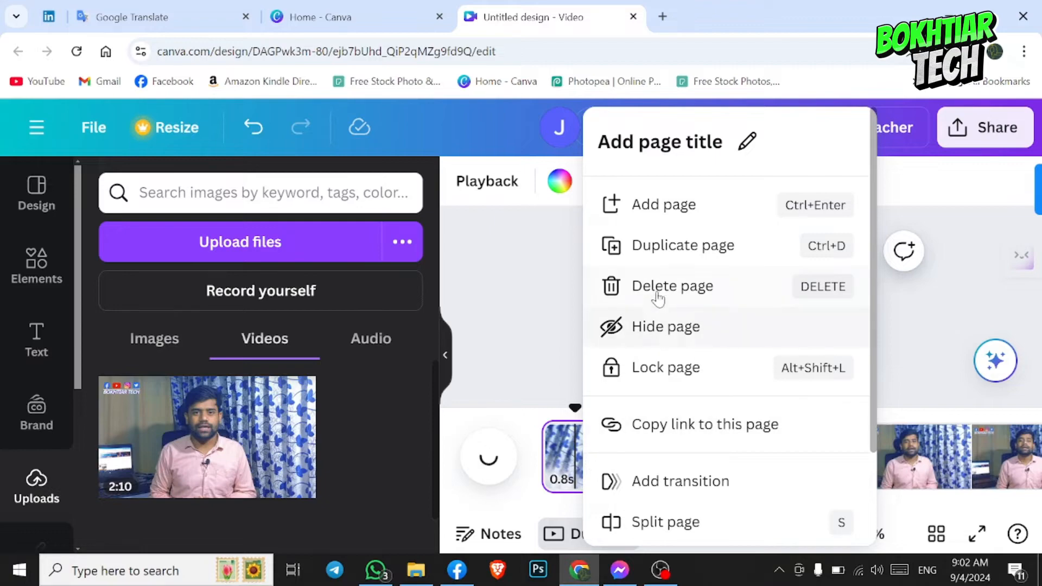
pyautogui.click(530, 349)
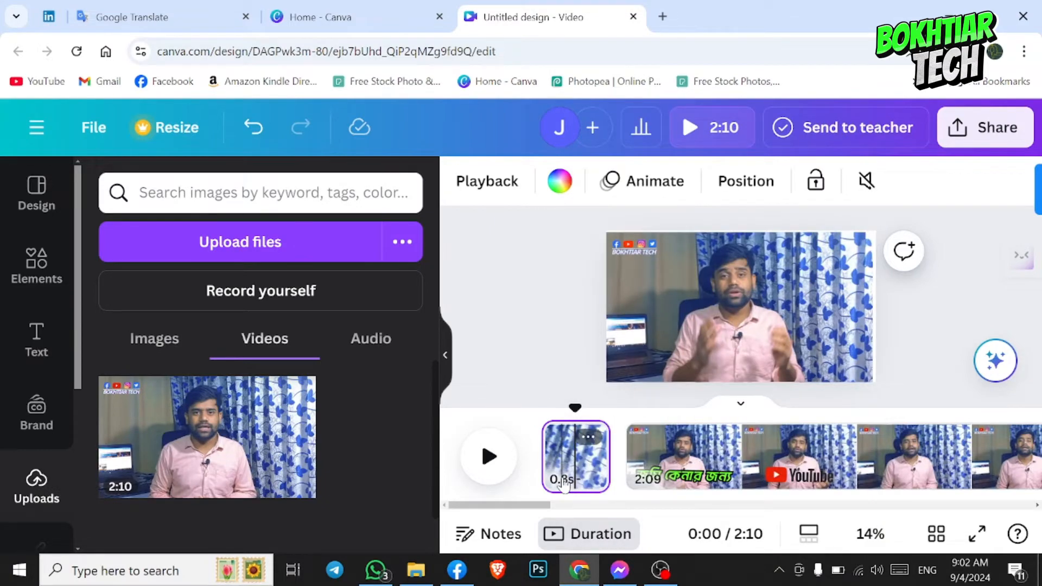
pyautogui.click(564, 484)
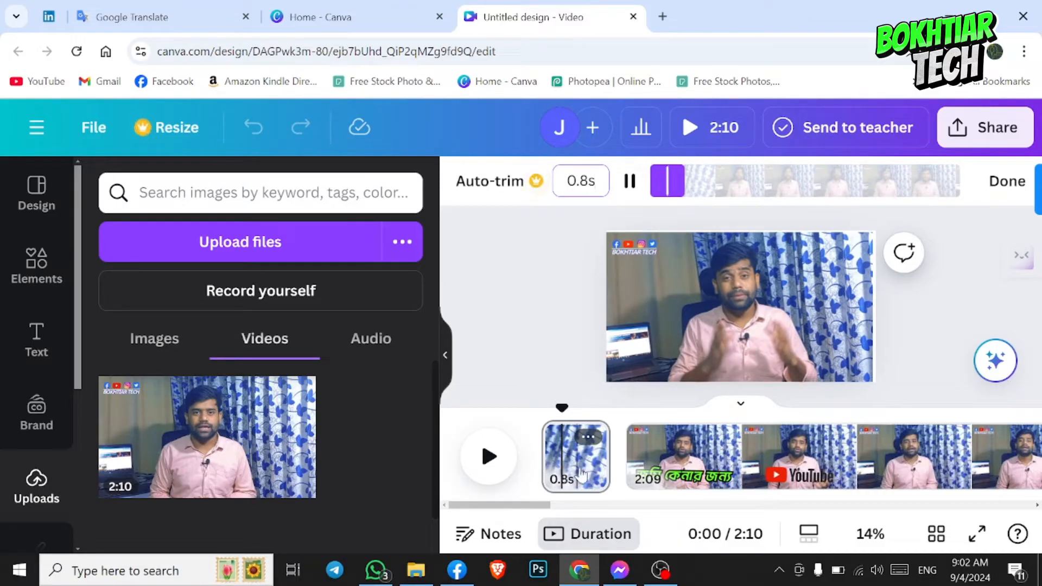
pyautogui.click(583, 465)
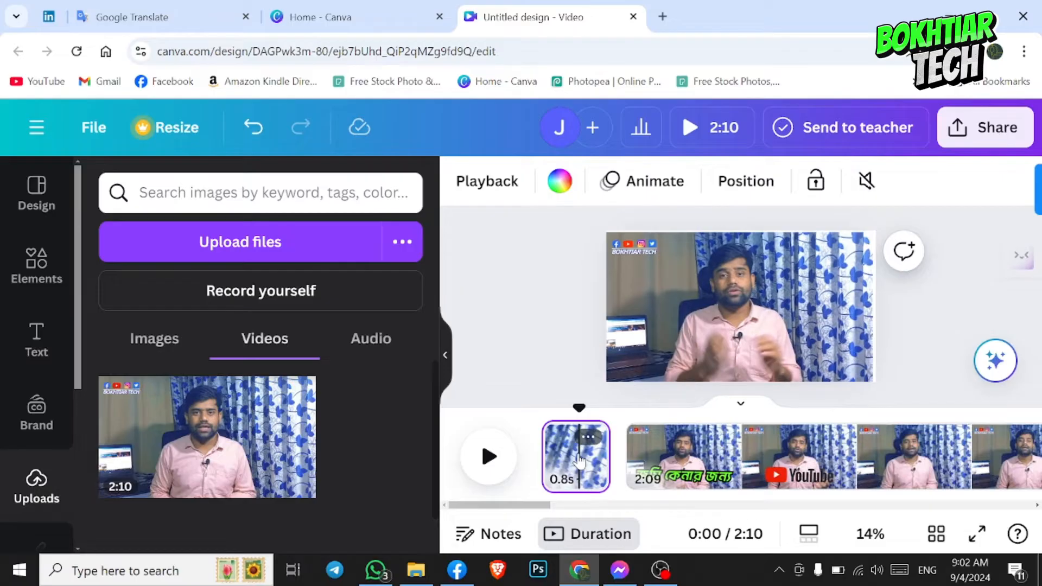
pyautogui.rightClick(582, 460)
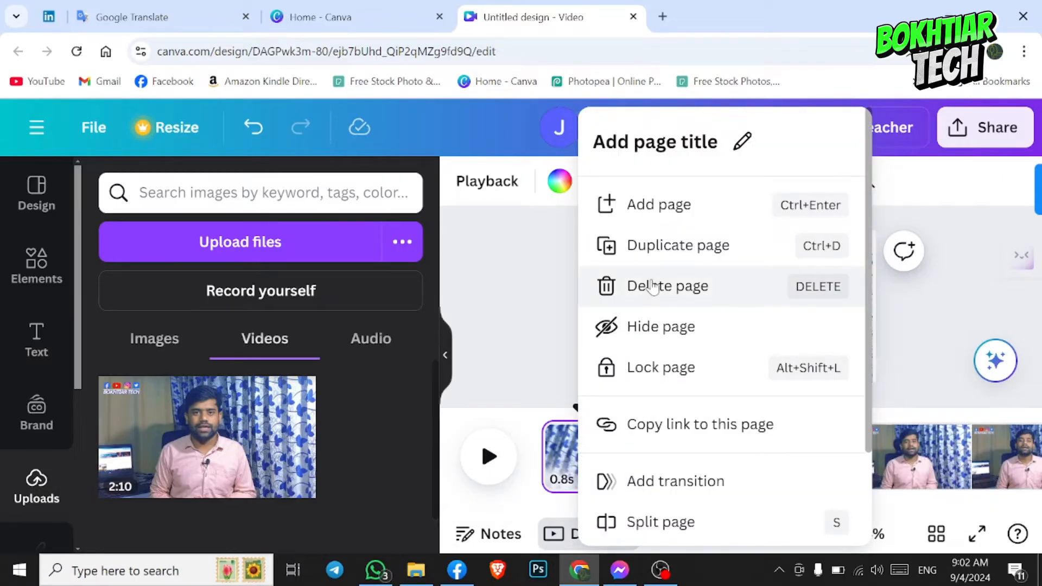
pyautogui.click(622, 307)
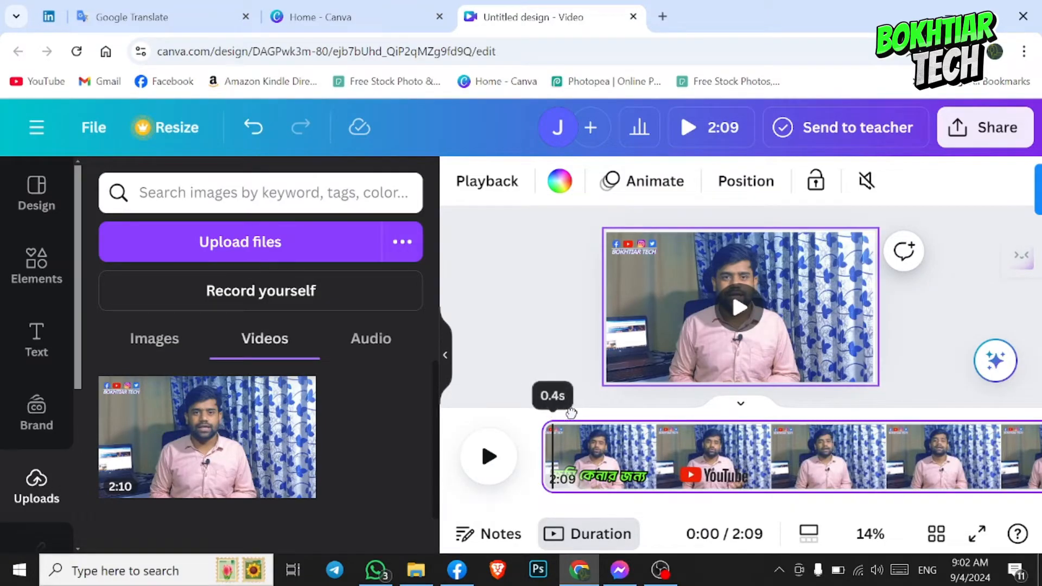
# - Split the remaining video page at about 13.6 seconds
pyautogui.moveTo(552, 411)
pyautogui.mouseDown()
pyautogui.moveTo(867, 413)
pyautogui.moveTo(838, 414)
pyautogui.mouseUp()
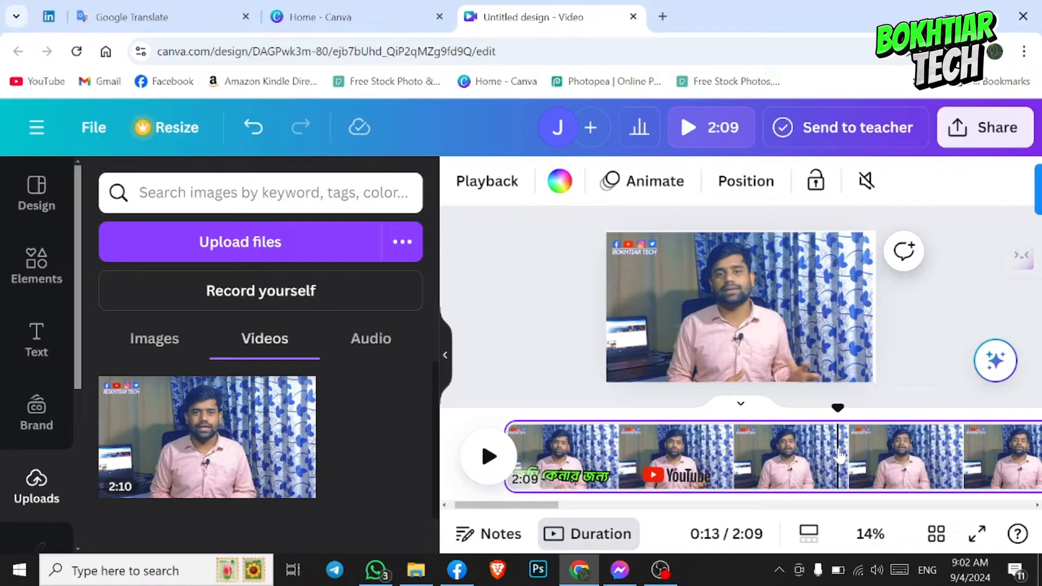
pyautogui.rightClick(839, 455)
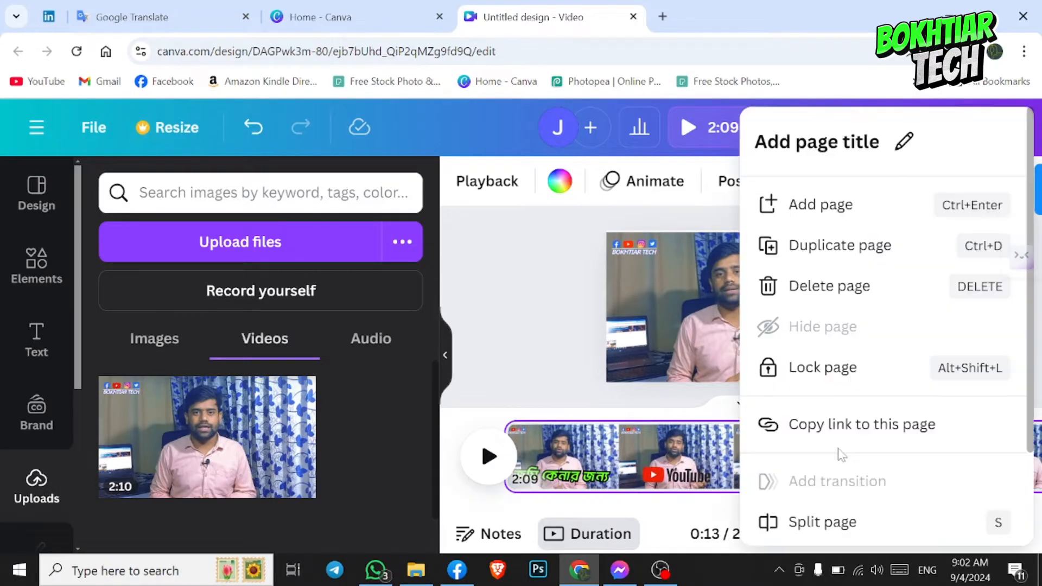
pyautogui.click(824, 521)
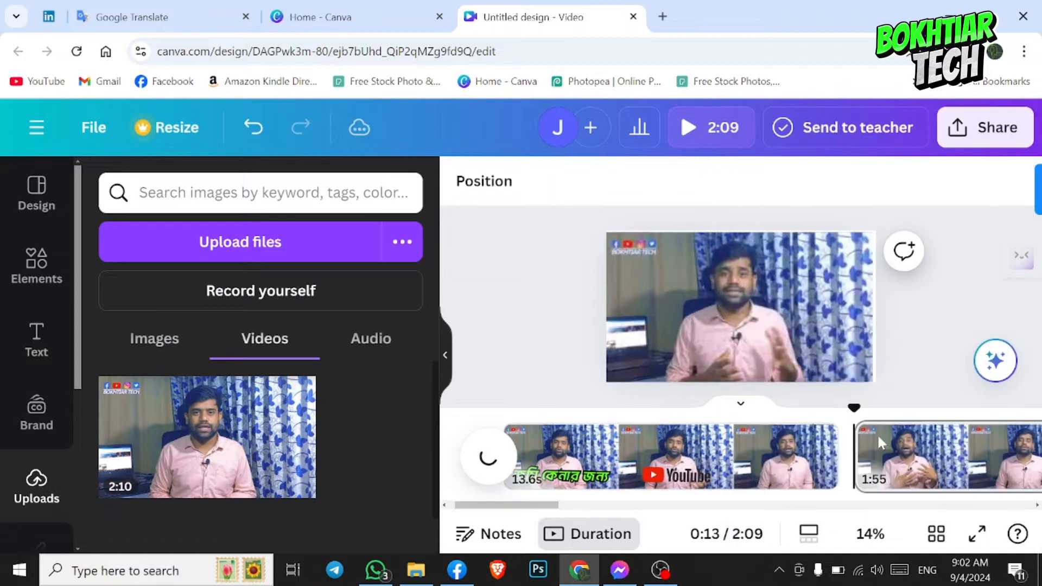
# - Split the second page at 0:16 to separate a clip of about 2.3 seconds
pyautogui.moveTo(854, 409); pyautogui.dragTo(799, 410)
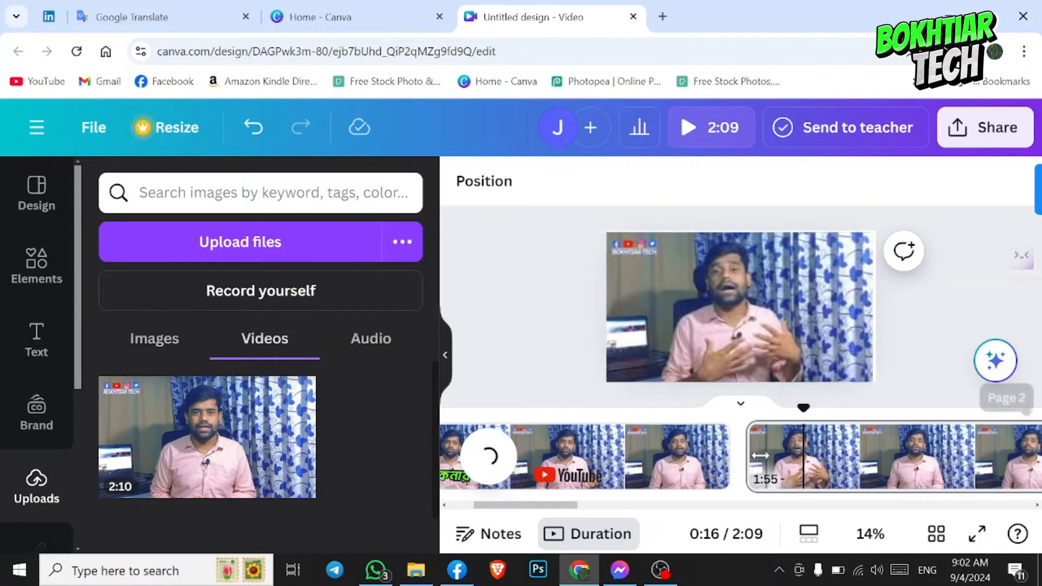
pyautogui.rightClick(805, 442)
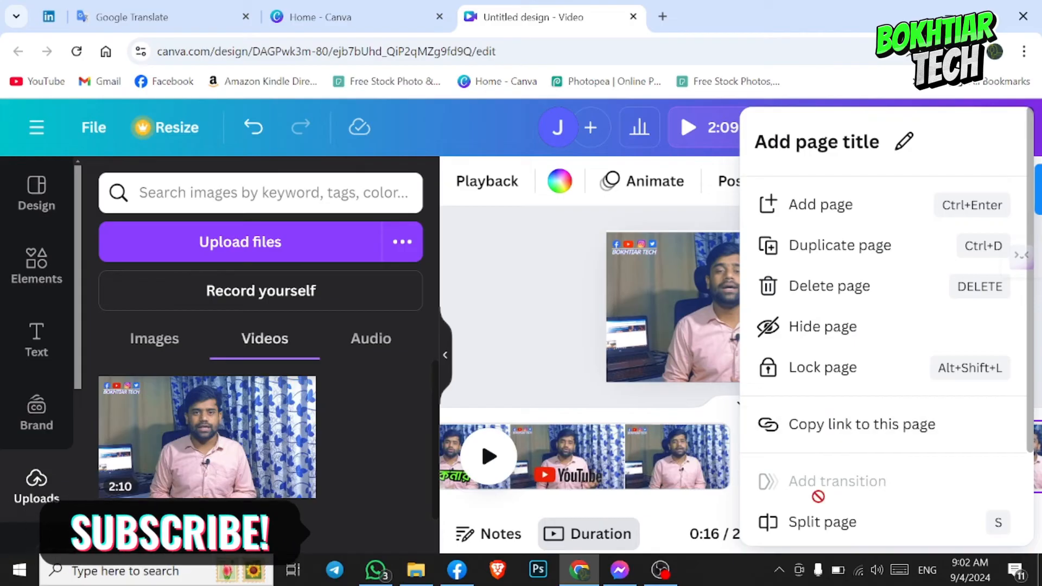
pyautogui.click(819, 523)
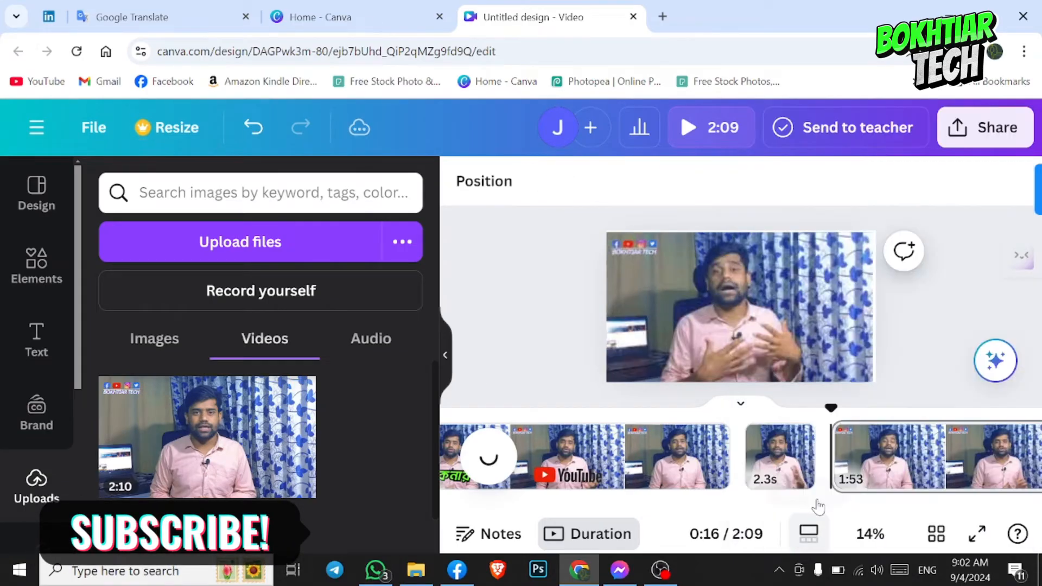
# - Delete the 2.3-second second page from the timeline
pyautogui.click(773, 453)
pyautogui.rightClick(775, 452)
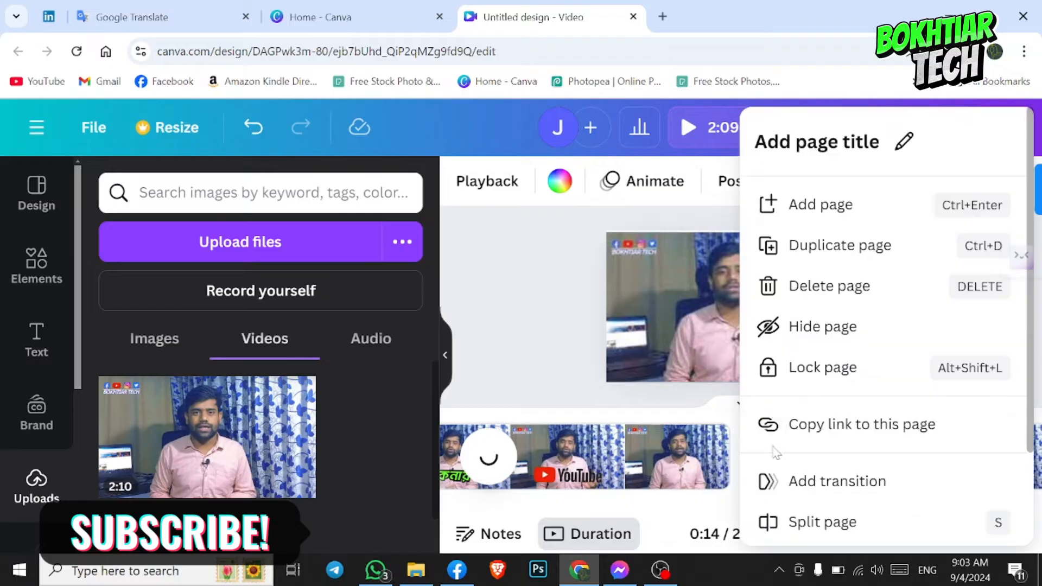
pyautogui.click(811, 286)
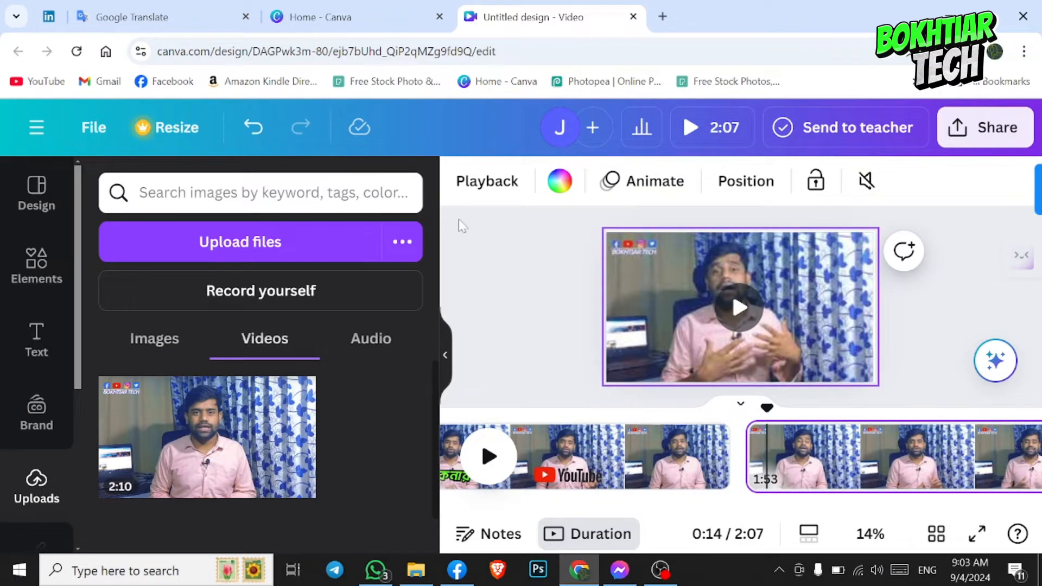
# - Undo the page deletion and the two splits before it to rejoin the video into one page
pyautogui.click(252, 129)
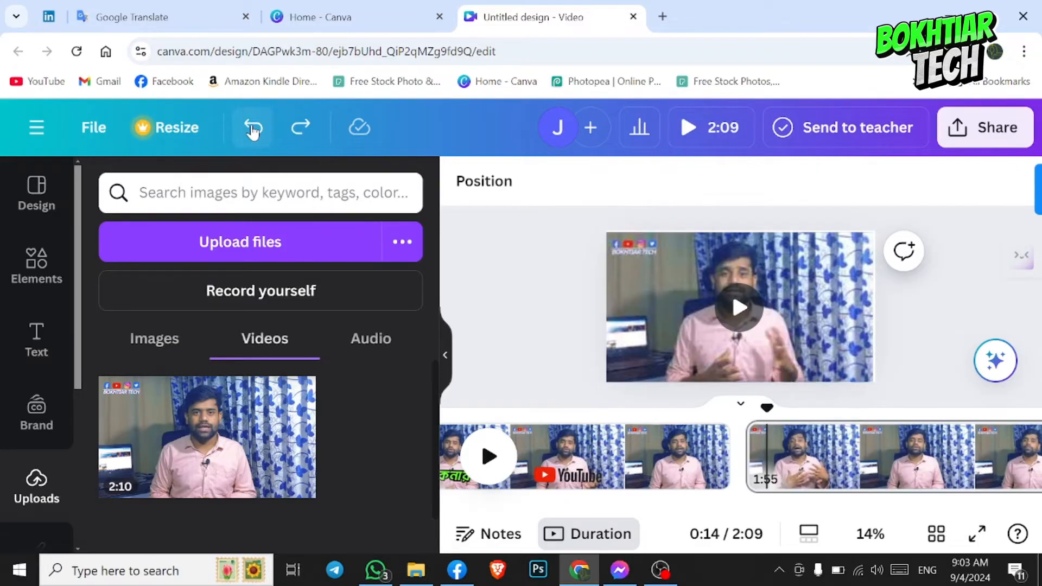
pyautogui.click(252, 129)
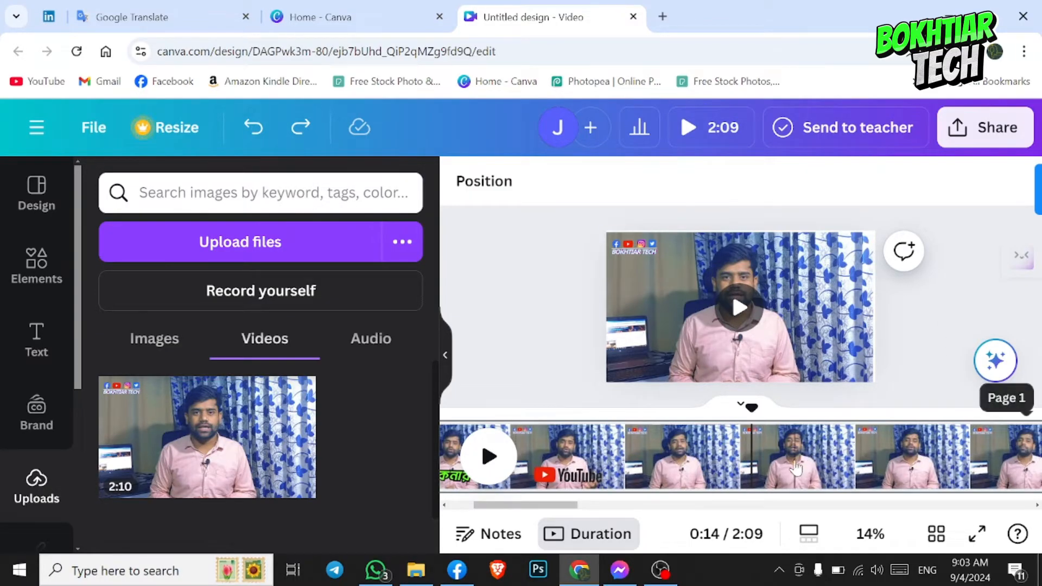
# - Zoom the timeline thumbnails in and out to examine the video's frames at different scales
pyautogui.scroll(5, 795, 468)
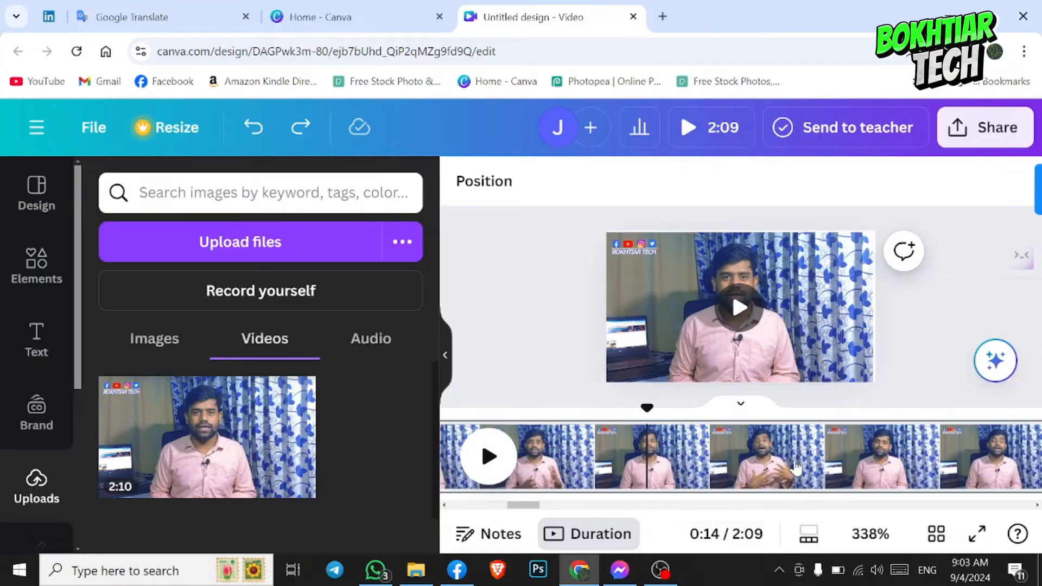
pyautogui.scroll(1, 796, 468)
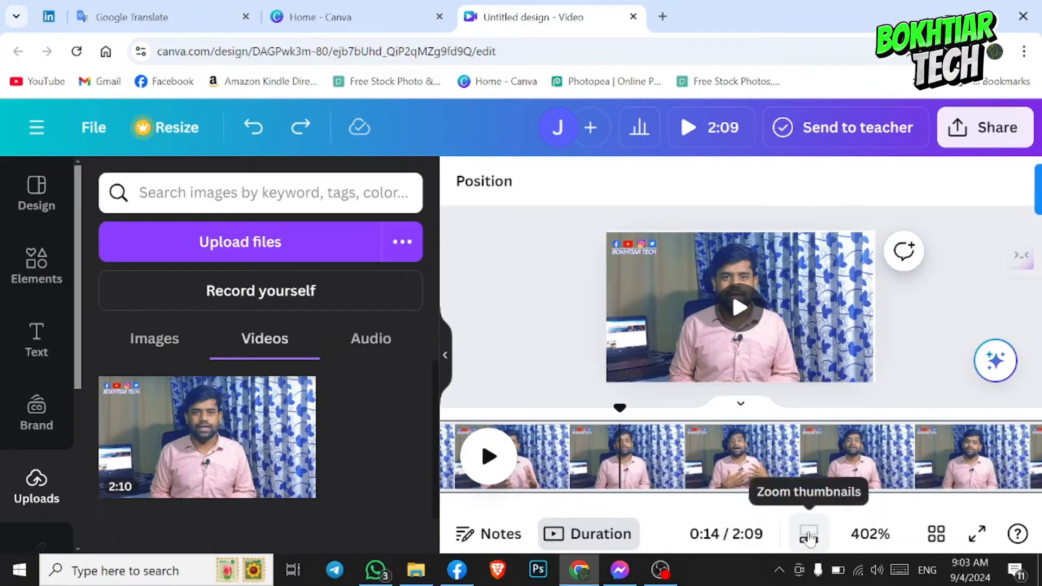
pyautogui.click(808, 537)
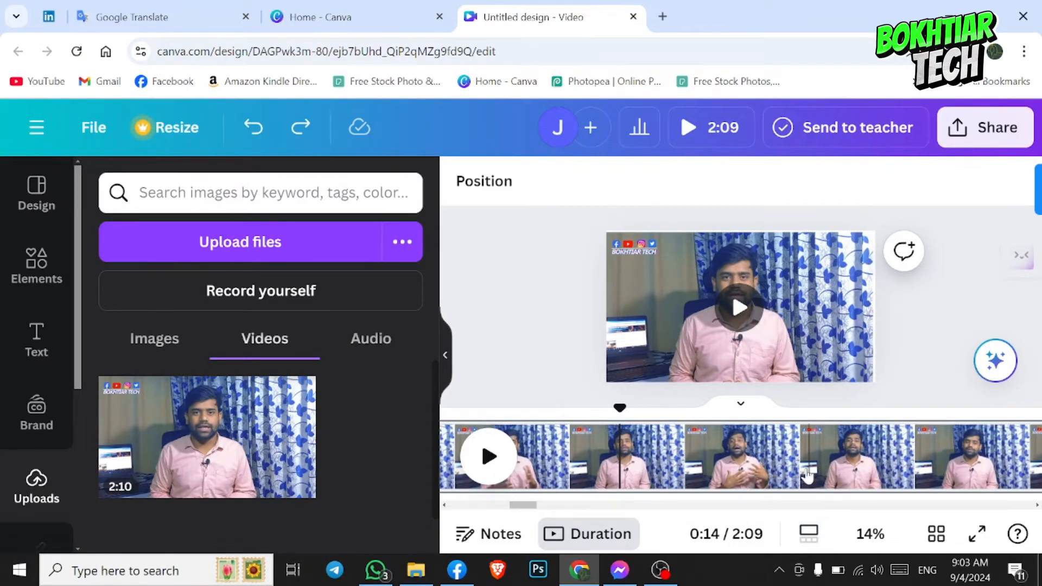
pyautogui.scroll(5, 806, 472)
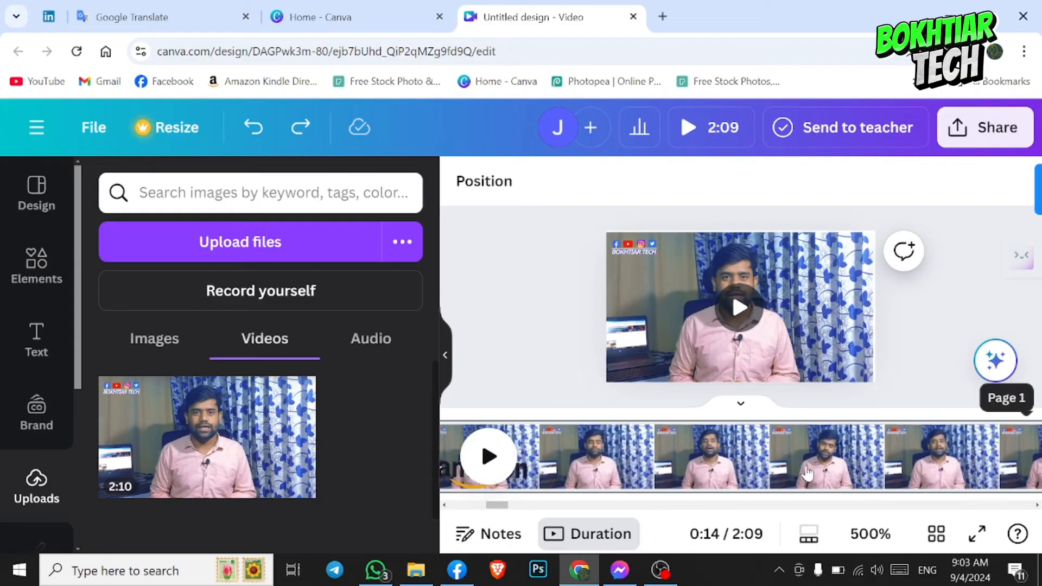
pyautogui.scroll(-1, 806, 472)
pyautogui.scroll(1, 806, 472)
pyautogui.scroll(-10, 806, 472)
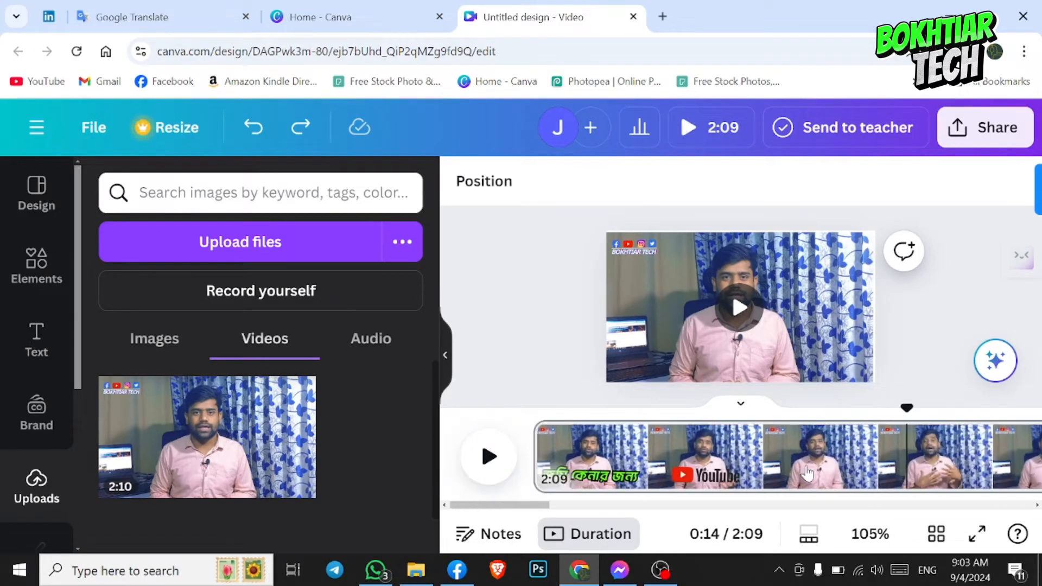
pyautogui.scroll(2, 807, 473)
pyautogui.scroll(-3, 807, 473)
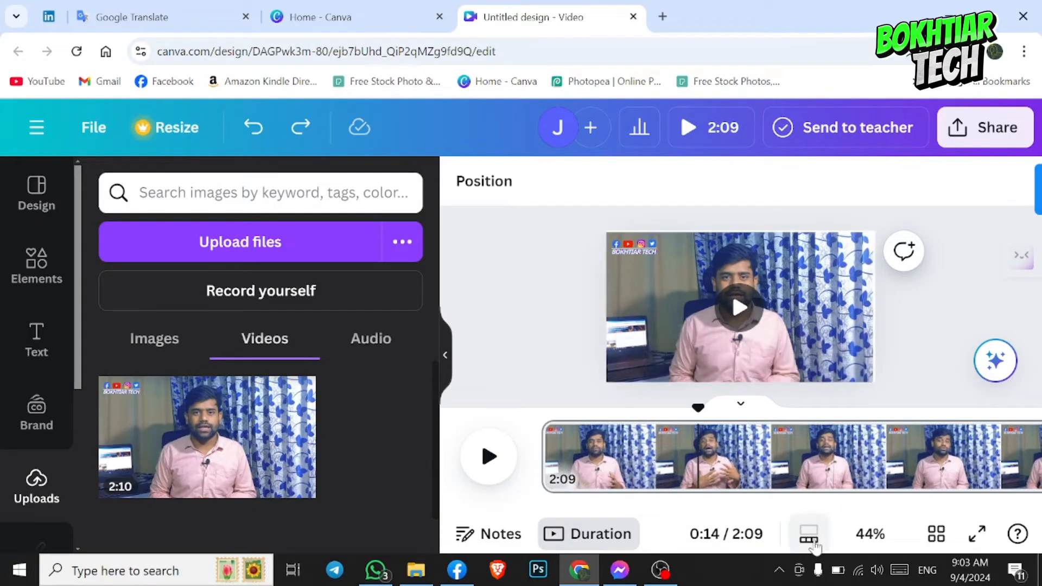
pyautogui.scroll(-2, 807, 534)
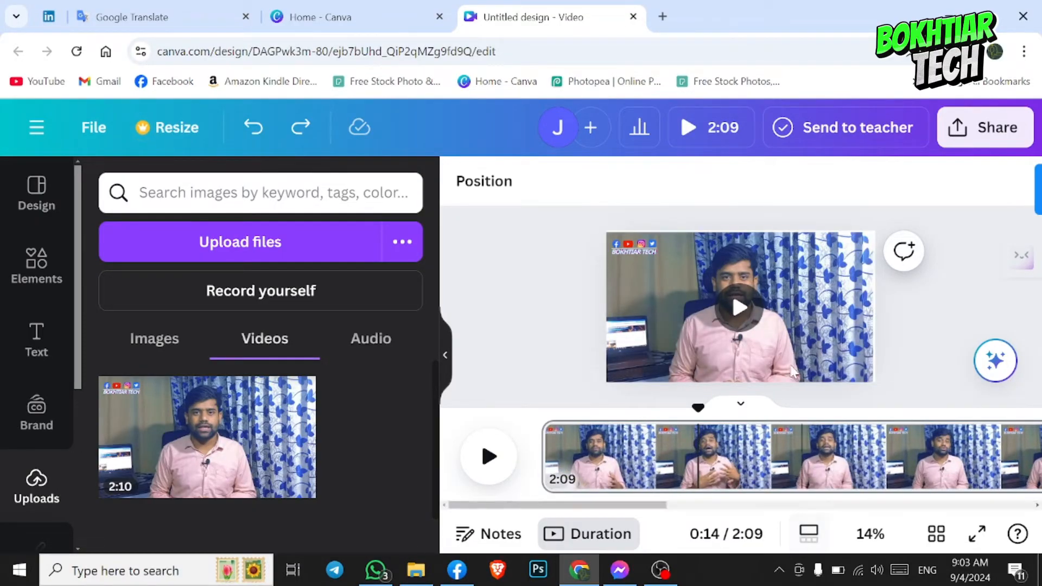
# - Zoom the canvas view in and out around the video and leave it at 10%
pyautogui.click(791, 316)
pyautogui.scroll(5, 792, 317)
pyautogui.scroll(-5, 792, 316)
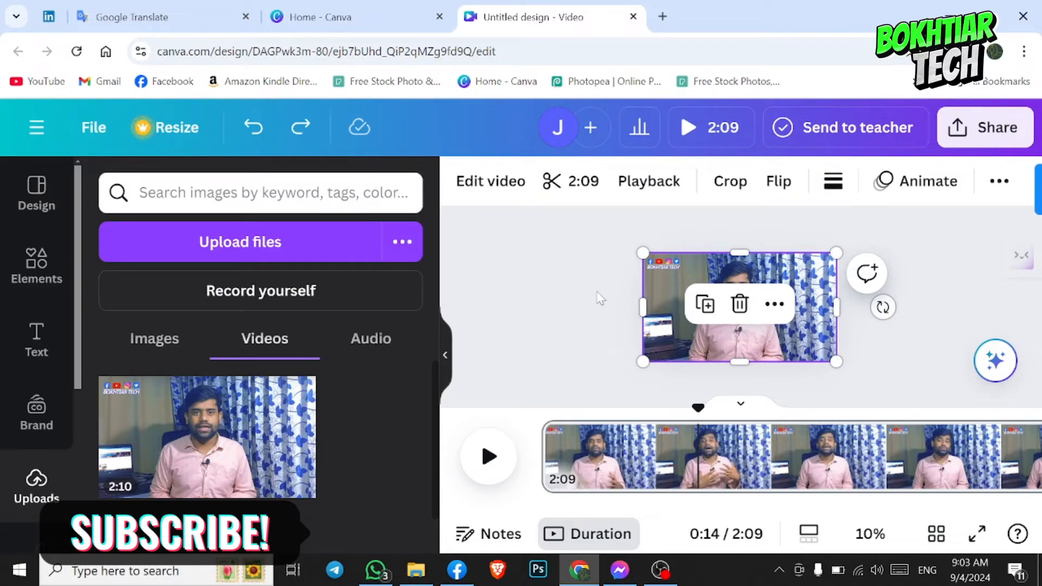
pyautogui.click(614, 262)
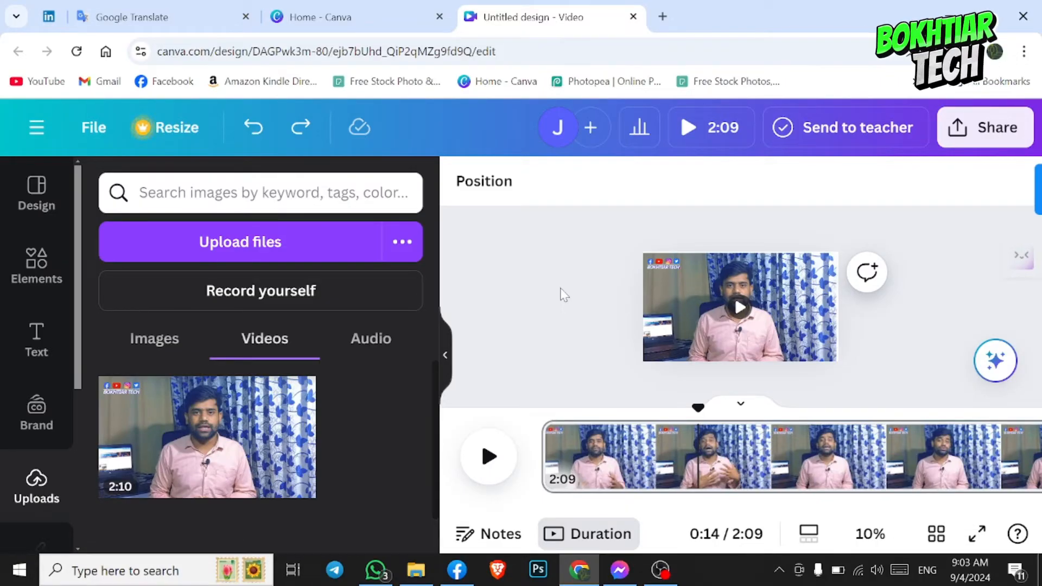
# - Try out the crop and rotation settings on the video
pyautogui.click(809, 274)
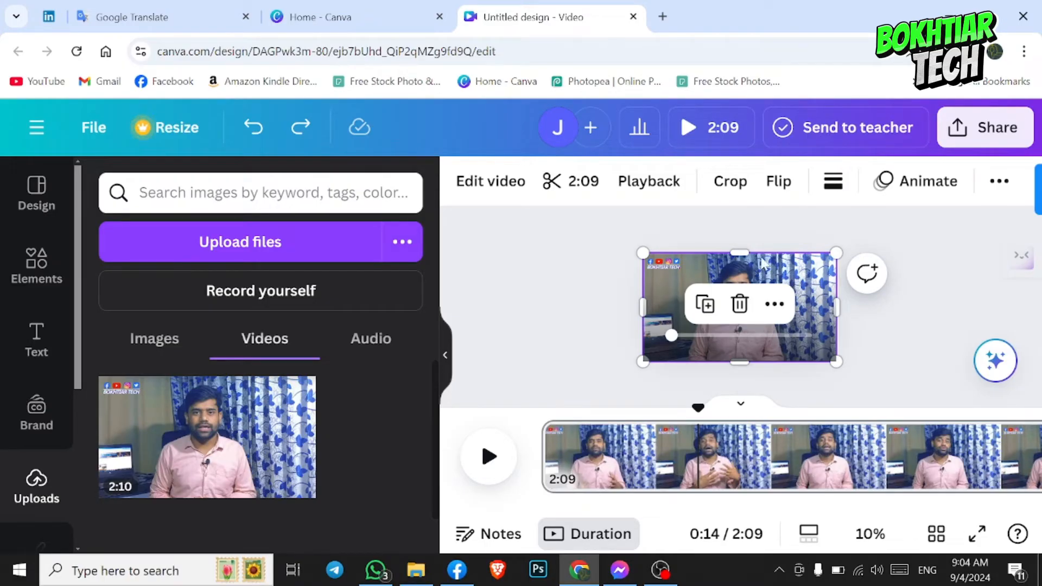
pyautogui.click(728, 182)
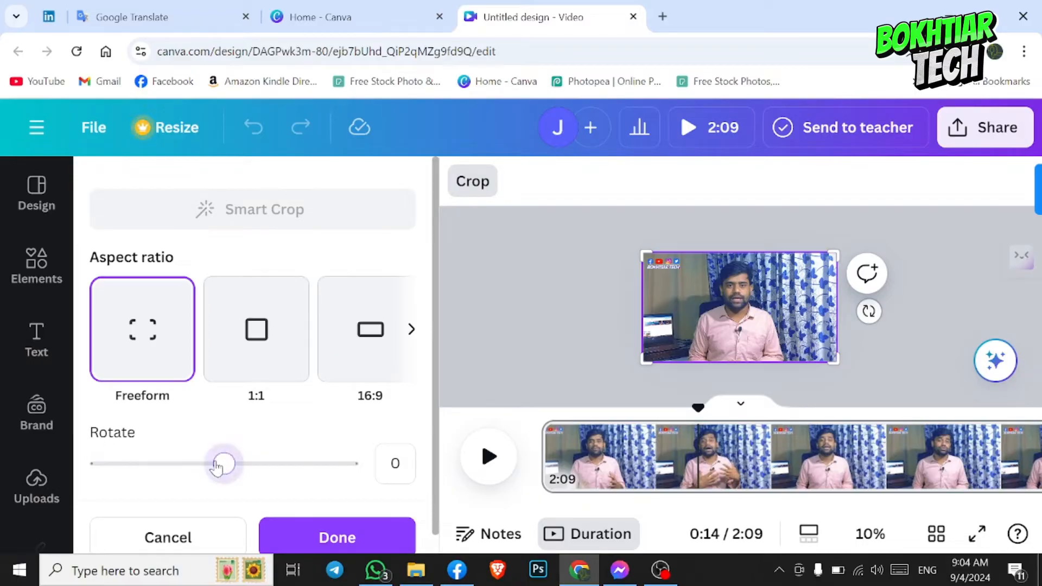
pyautogui.moveTo(217, 466)
pyautogui.mouseDown()
pyautogui.moveTo(184, 465)
pyautogui.moveTo(224, 470)
pyautogui.mouseUp()
pyautogui.click(574, 306)
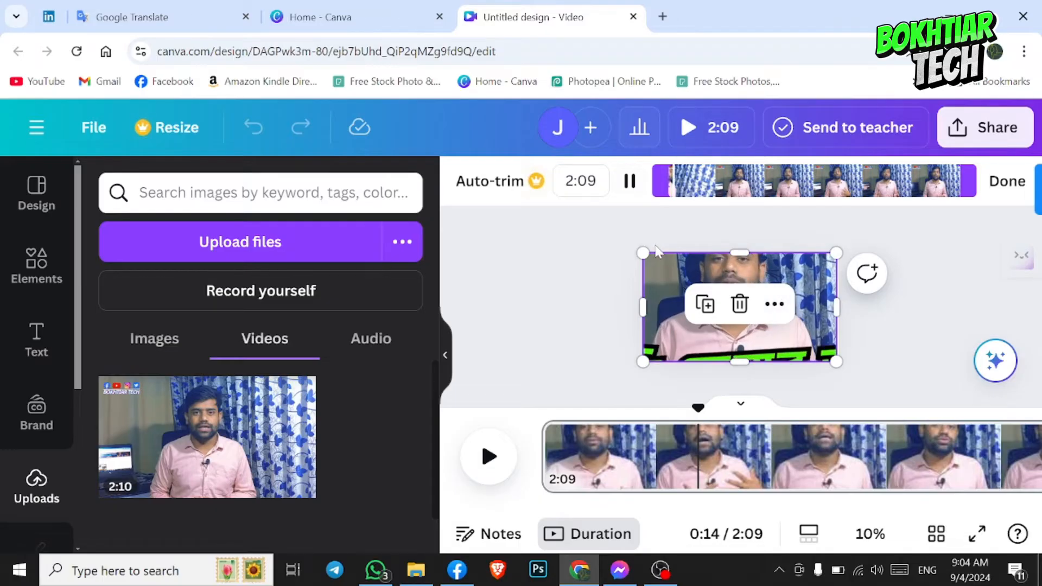
pyautogui.click(662, 265)
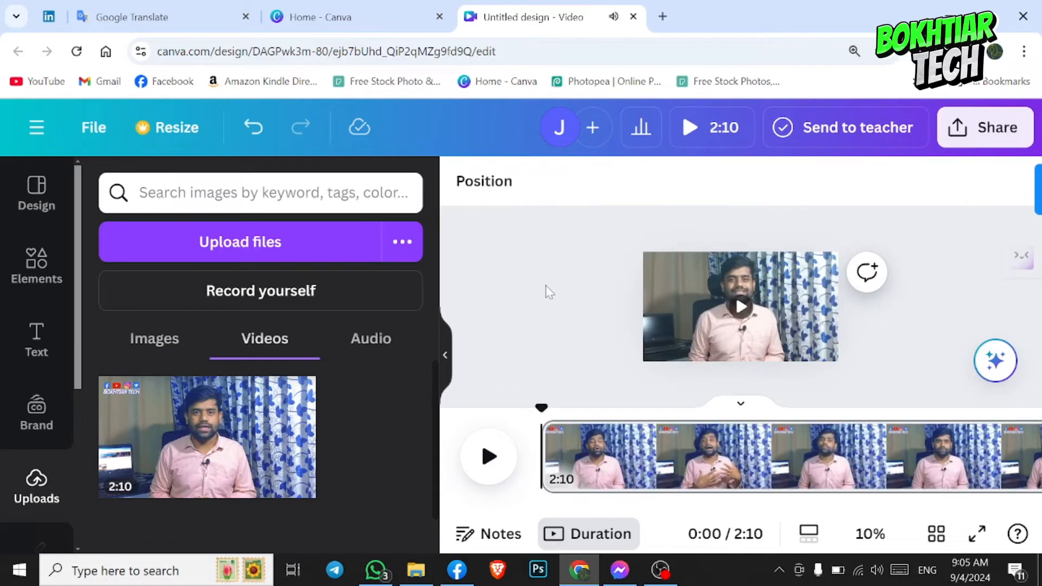
# - Flip the video on the canvas horizontally
pyautogui.click(668, 285)
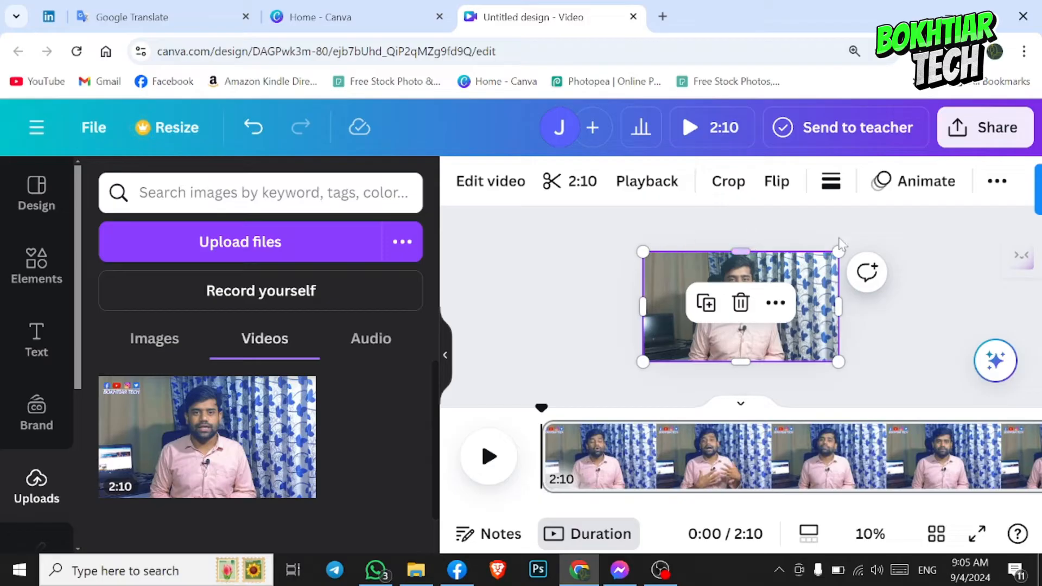
pyautogui.scroll(2, 819, 247)
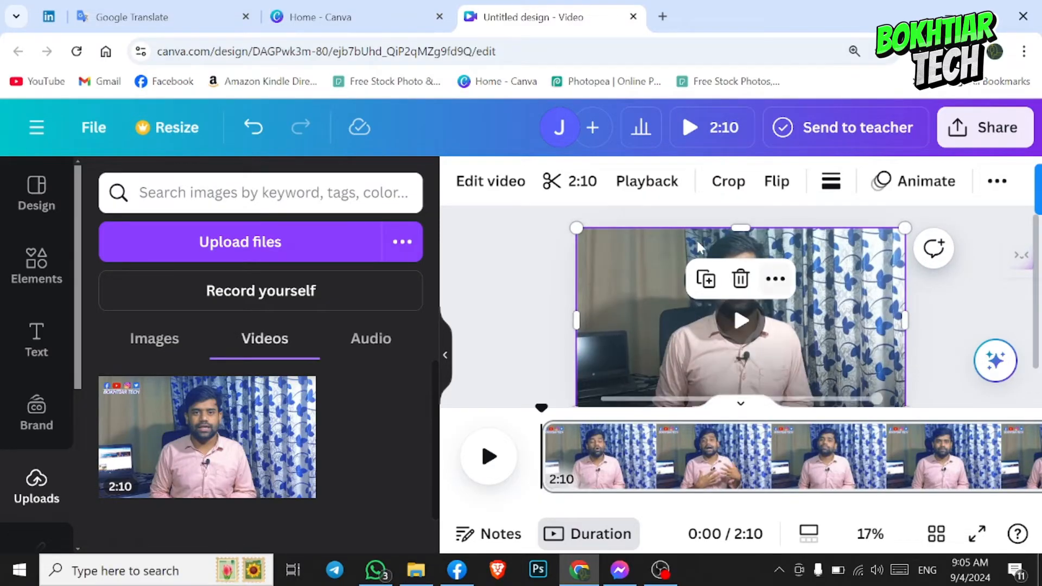
pyautogui.click(776, 182)
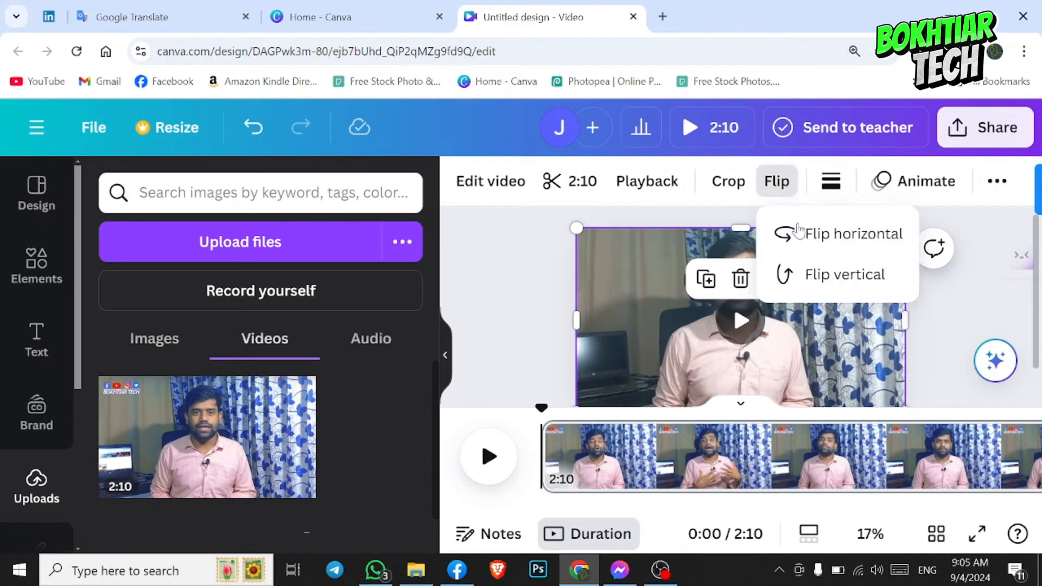
pyautogui.click(816, 241)
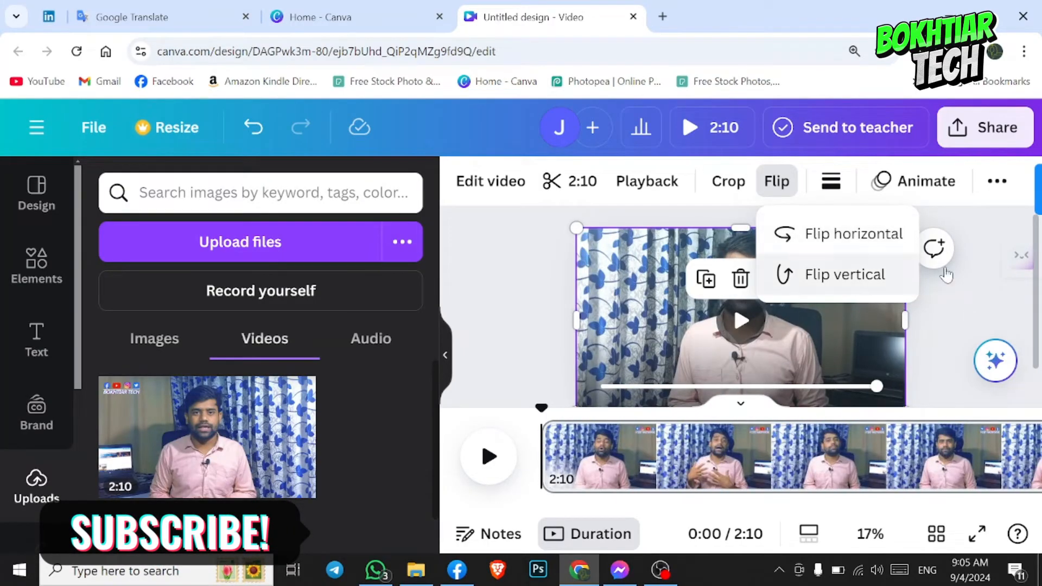
pyautogui.click(969, 315)
pyautogui.click(956, 311)
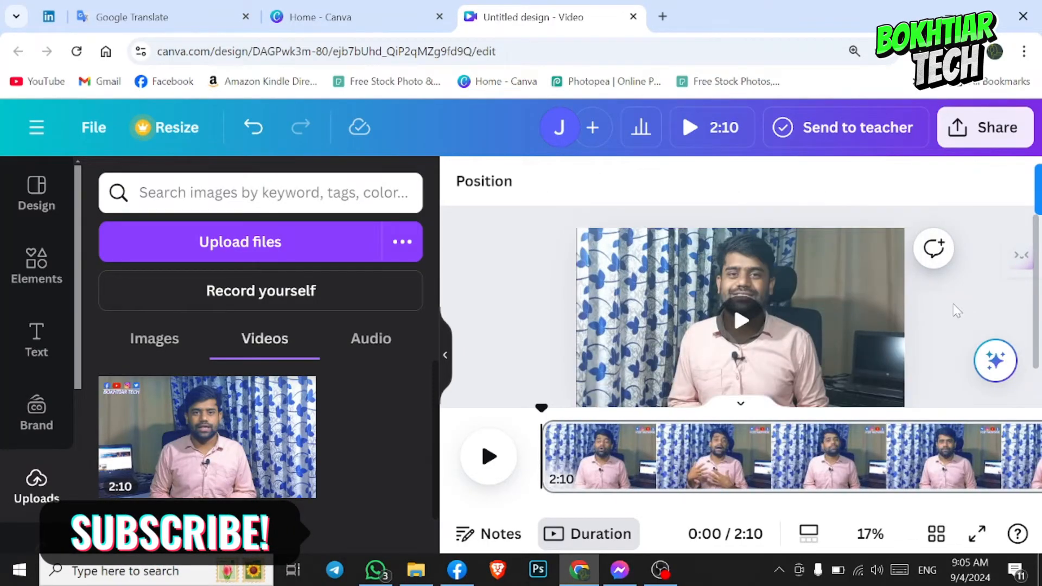
# - Flip the mirrored video vertically as well
pyautogui.click(847, 292)
pyautogui.click(780, 183)
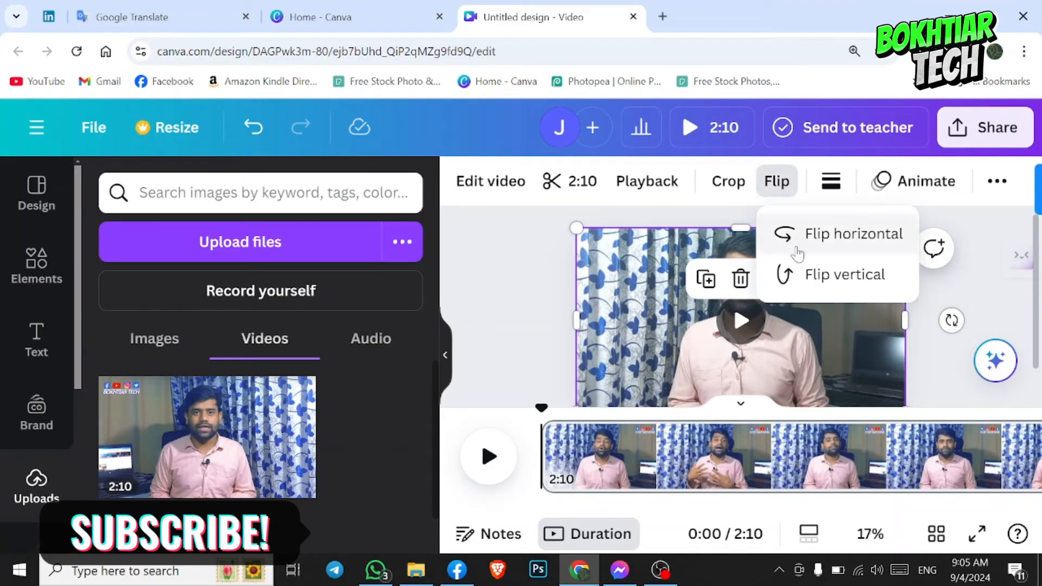
pyautogui.click(784, 275)
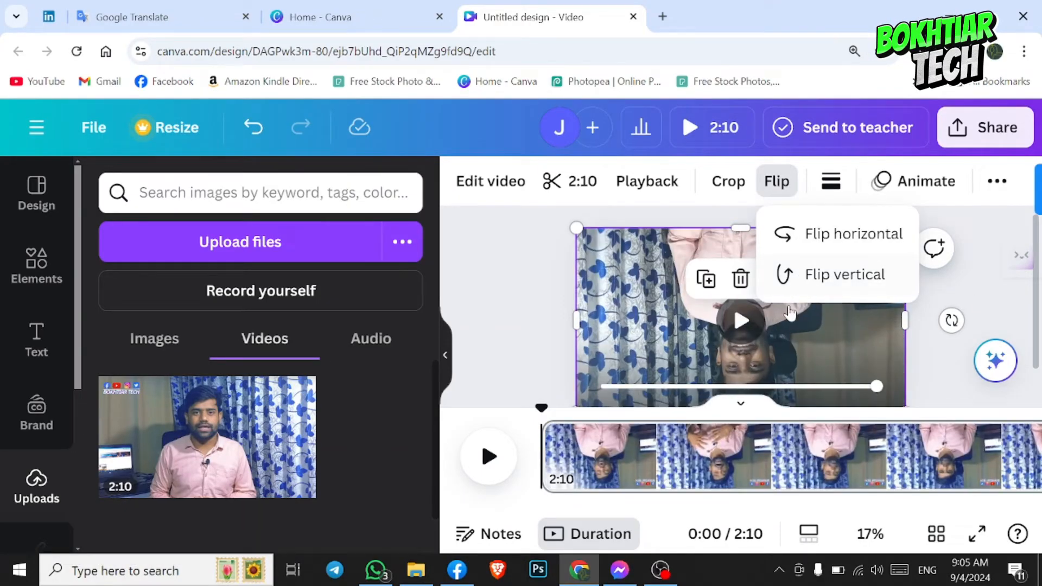
# - Reverse the vertical and horizontal flips to restore the video's original orientation
pyautogui.click(841, 239)
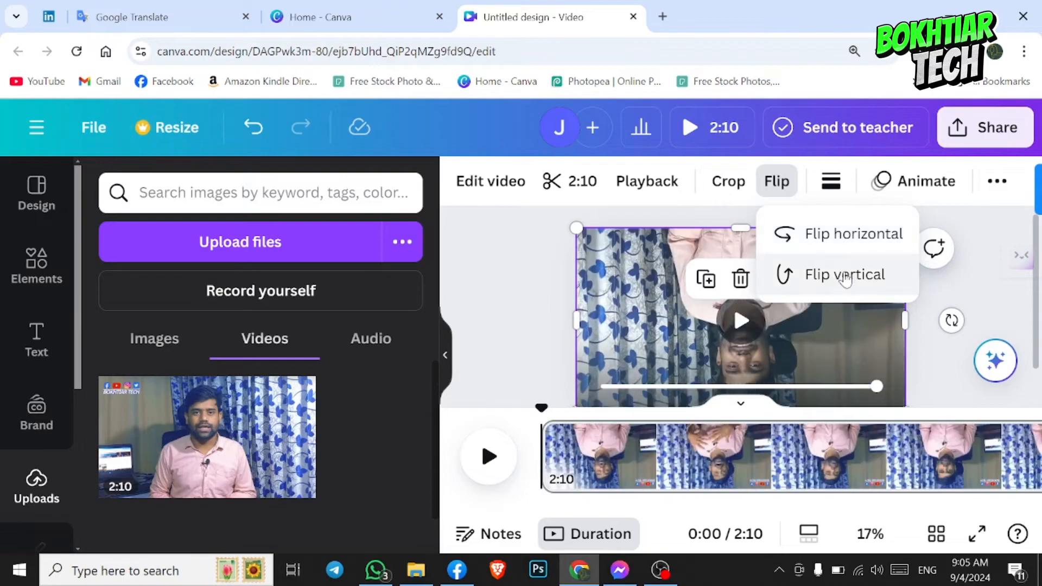
pyautogui.click(841, 274)
pyautogui.click(833, 250)
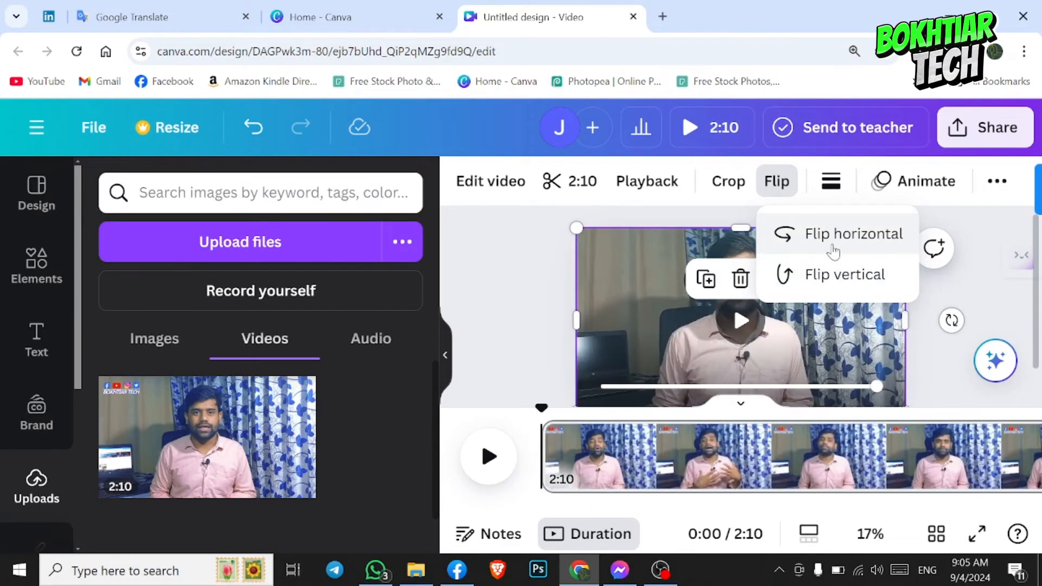
pyautogui.click(487, 264)
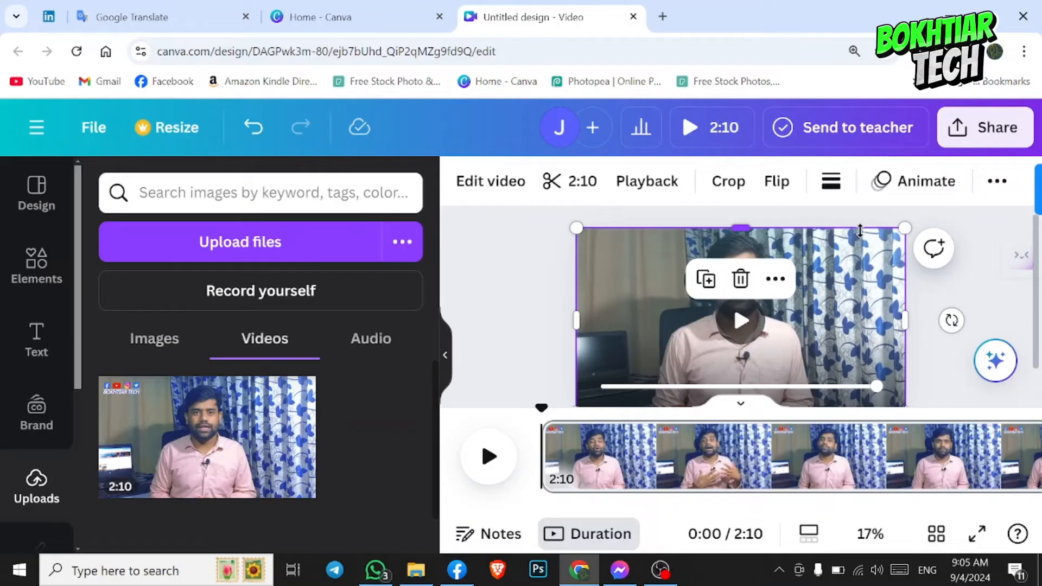
# - Add a dotted border with a weight of 36 to the video
pyautogui.click(830, 182)
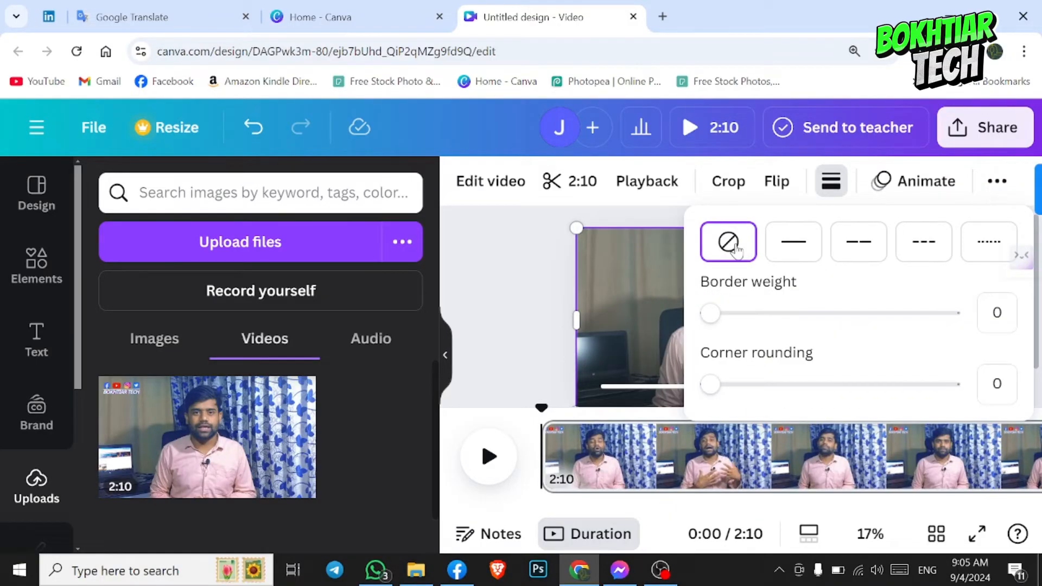
pyautogui.click(988, 242)
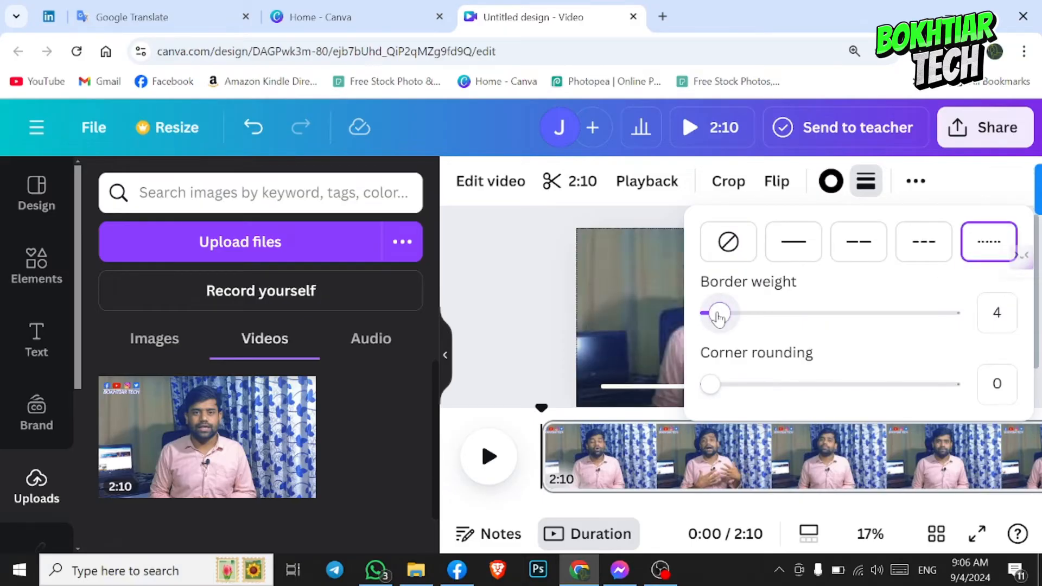
pyautogui.moveTo(717, 311); pyautogui.dragTo(798, 313)
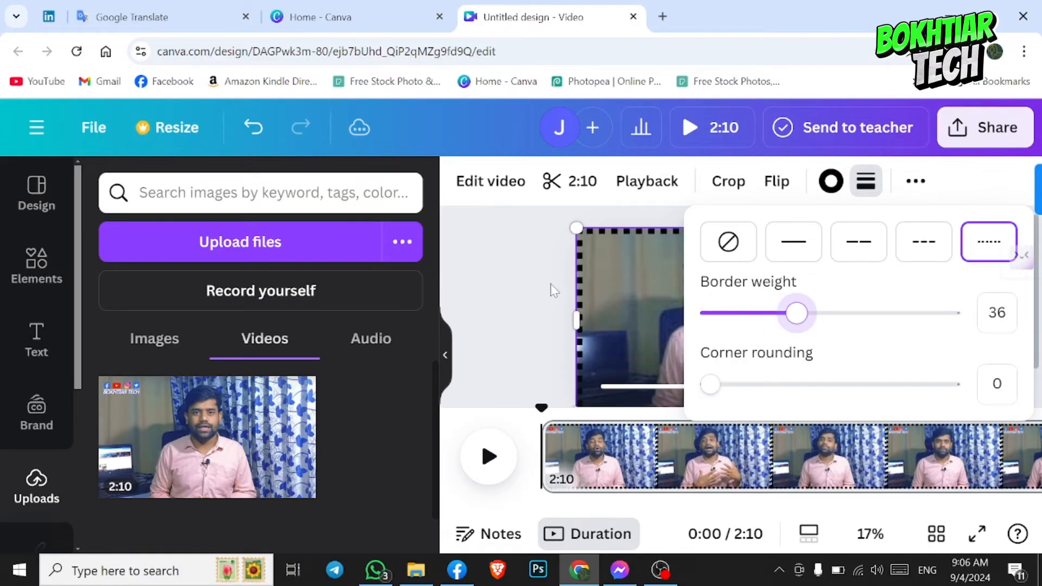
pyautogui.click(499, 275)
pyautogui.click(1021, 255)
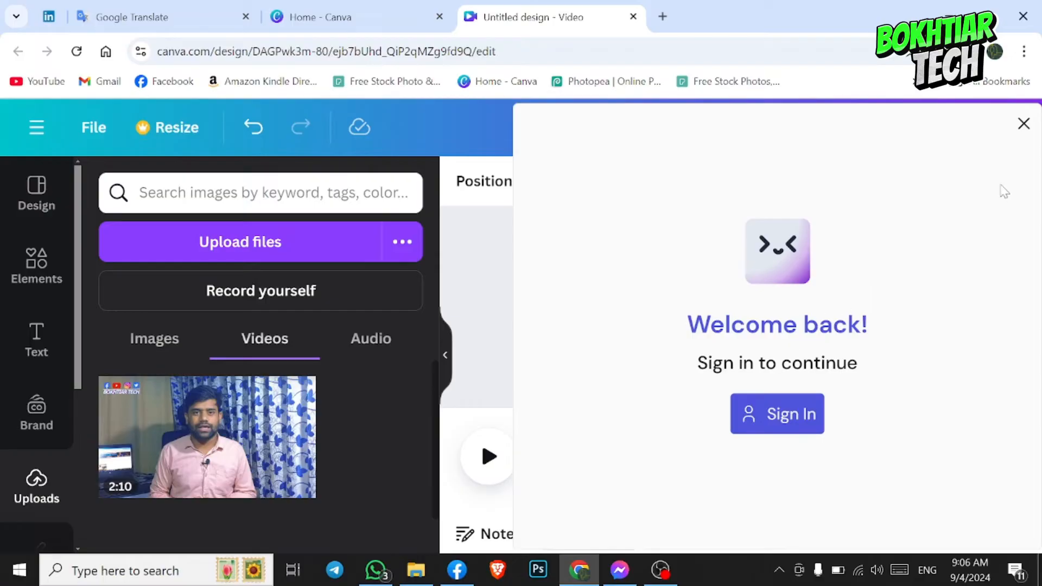
pyautogui.click(1023, 124)
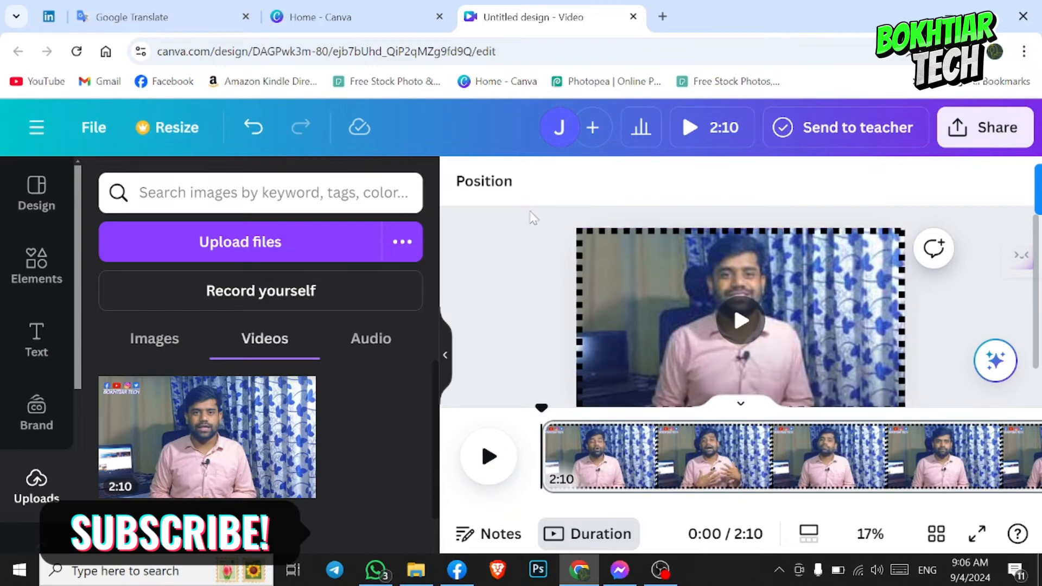
# - Look through the basic photo animations available for the video
pyautogui.click(623, 303)
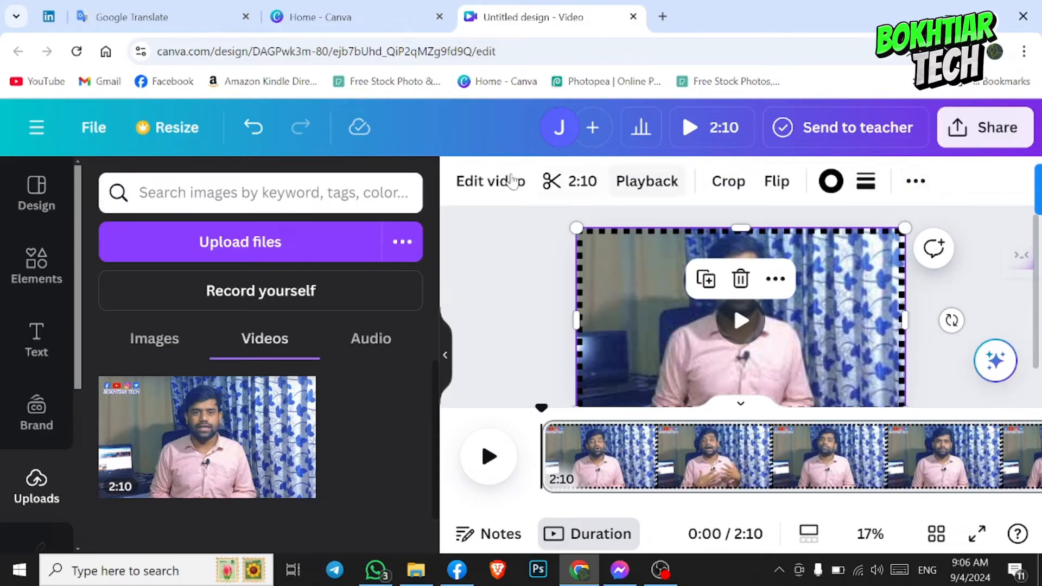
pyautogui.click(917, 184)
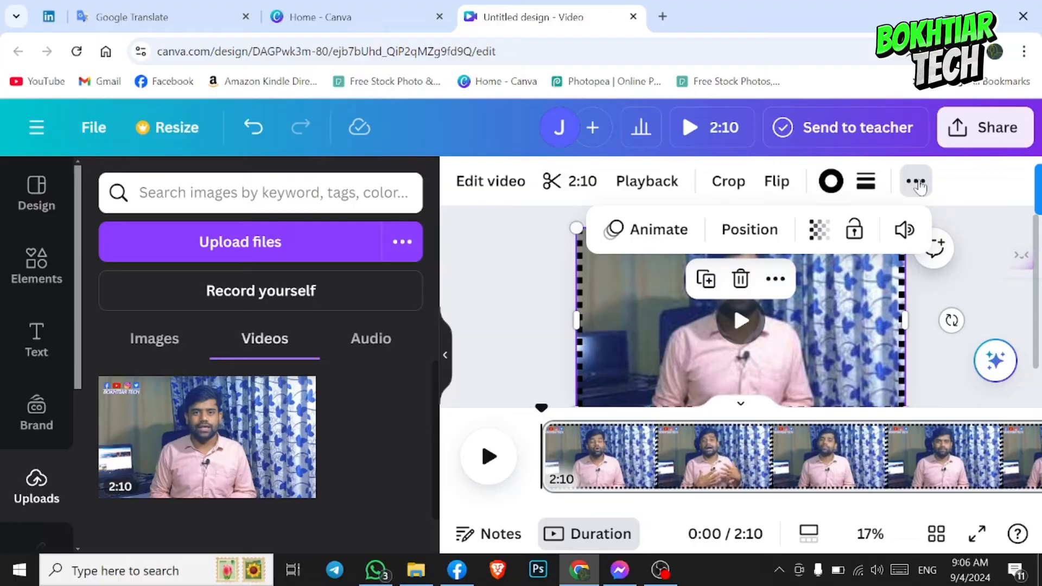
pyautogui.click(652, 231)
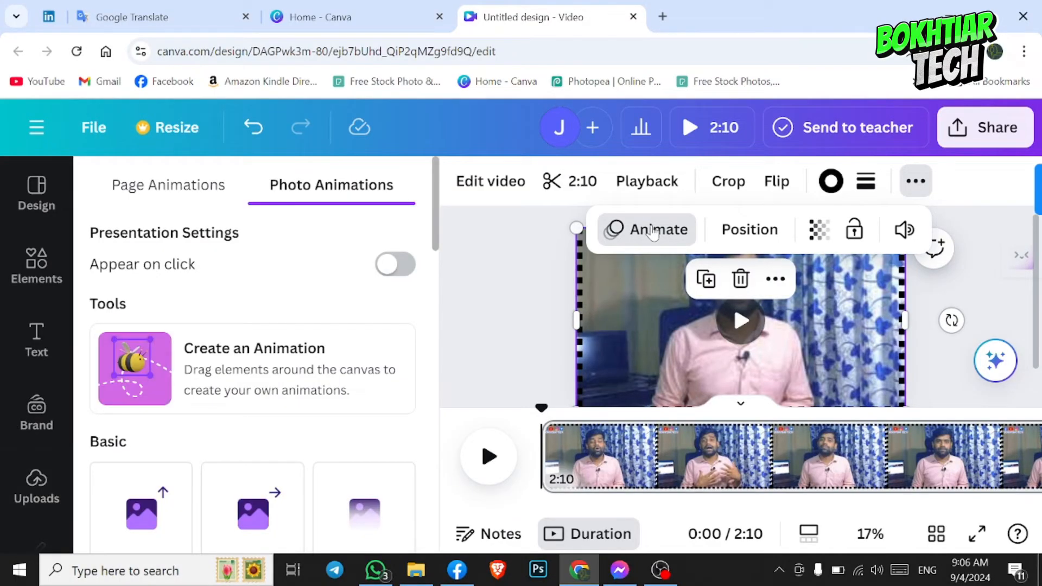
pyautogui.scroll(-3, 361, 425)
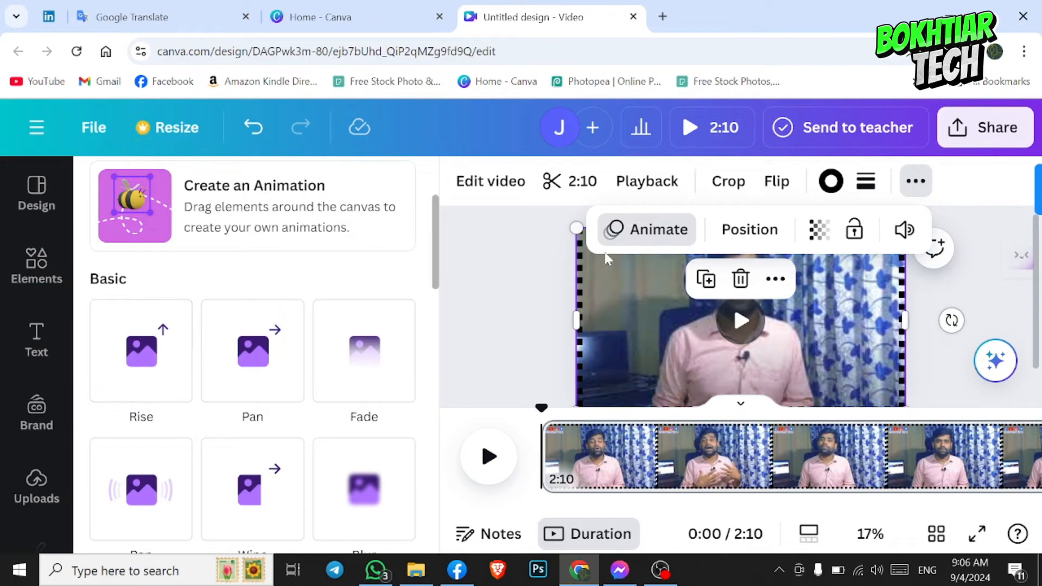
# - Shrink the video on the page and try the top, left, middle and center page alignments
pyautogui.click(741, 230)
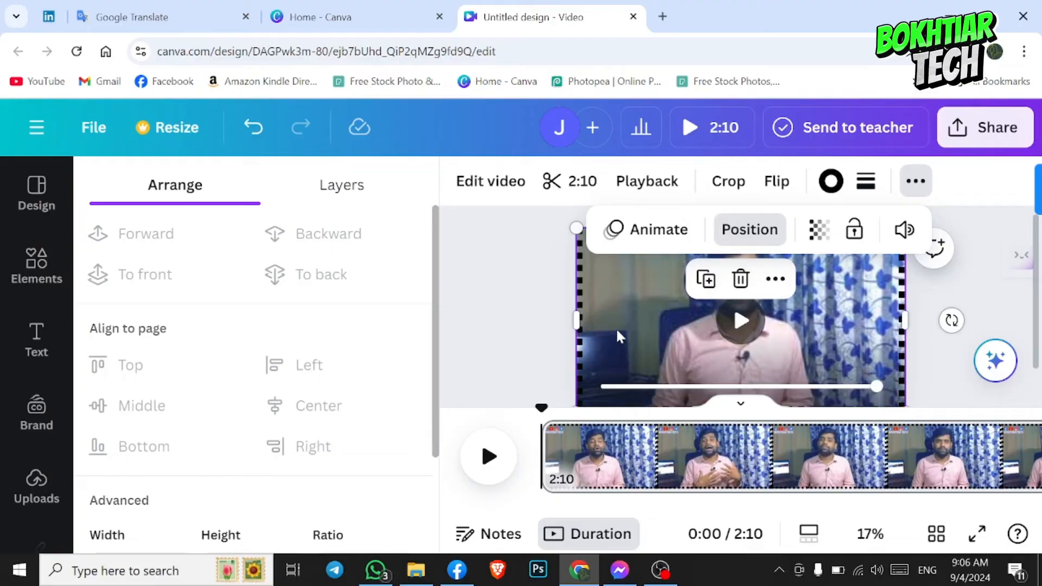
pyautogui.moveTo(576, 230); pyautogui.dragTo(657, 273)
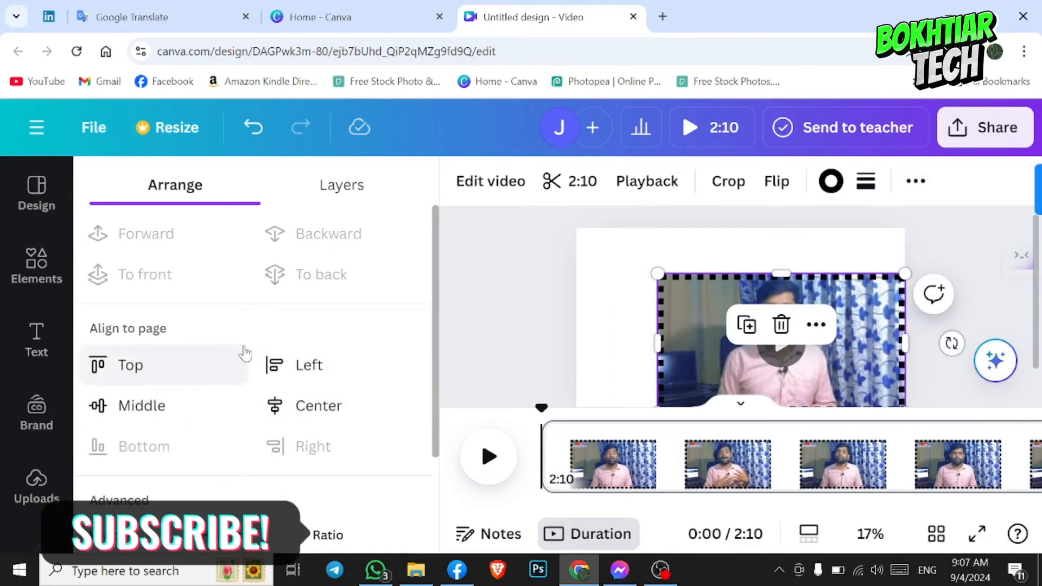
pyautogui.click(126, 362)
pyautogui.click(293, 365)
pyautogui.click(158, 405)
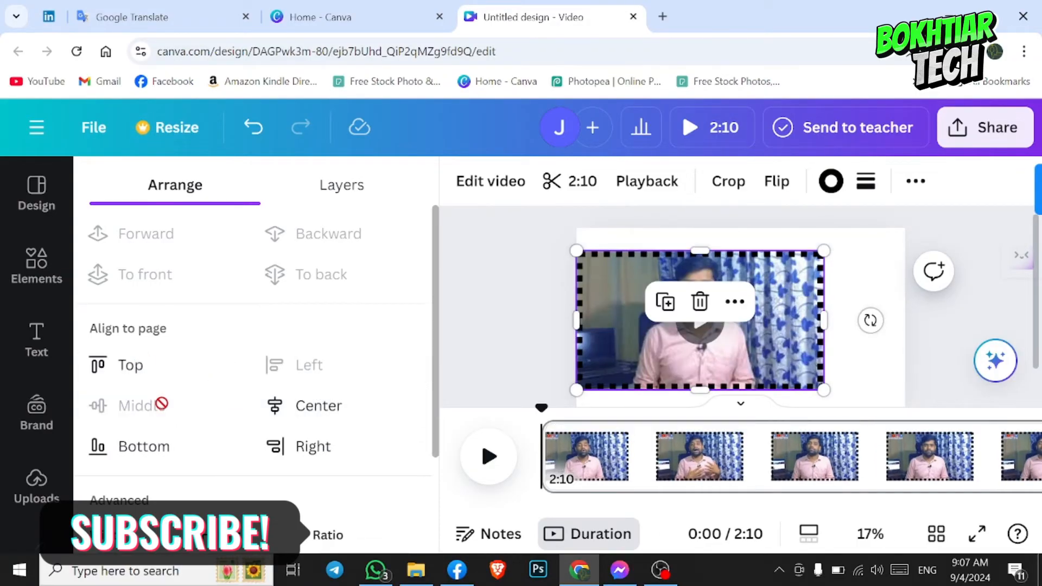
pyautogui.click(339, 421)
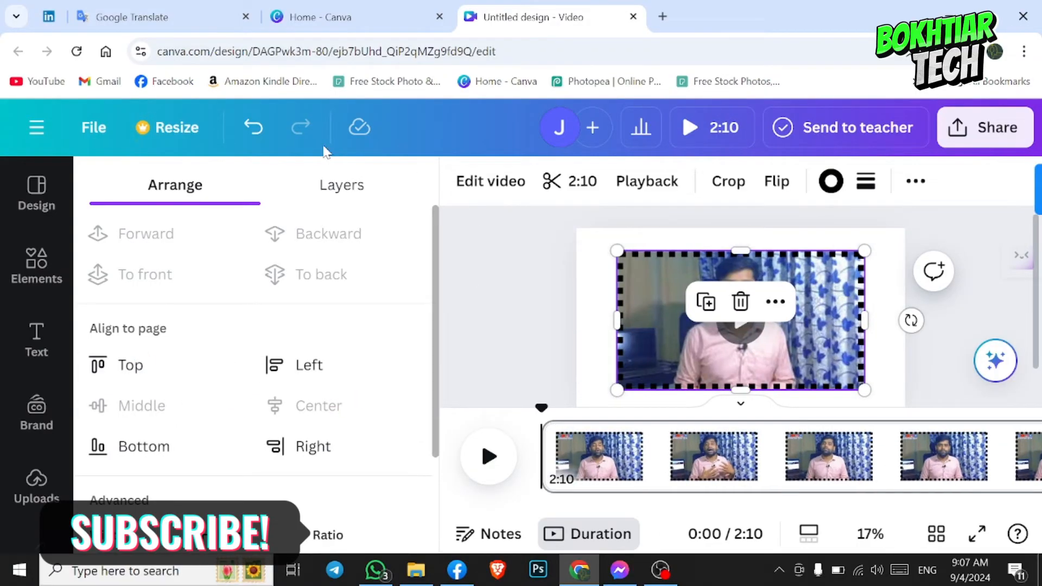
# - Undo the video's alignment changes and its resizing so it fills the page again
pyautogui.click(253, 129)
pyautogui.click(254, 130)
pyautogui.click(253, 129)
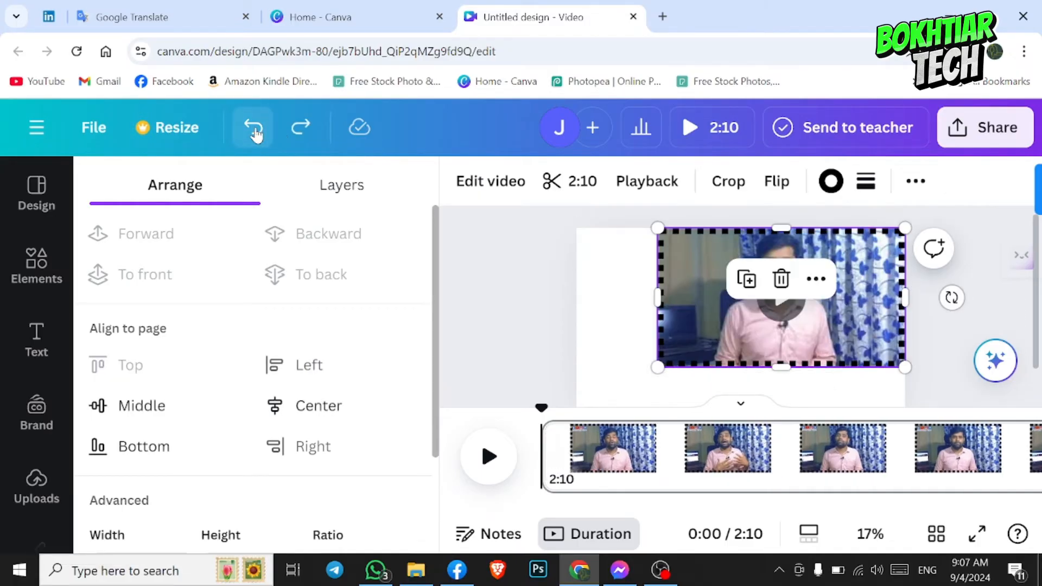
pyautogui.click(254, 129)
pyautogui.click(253, 129)
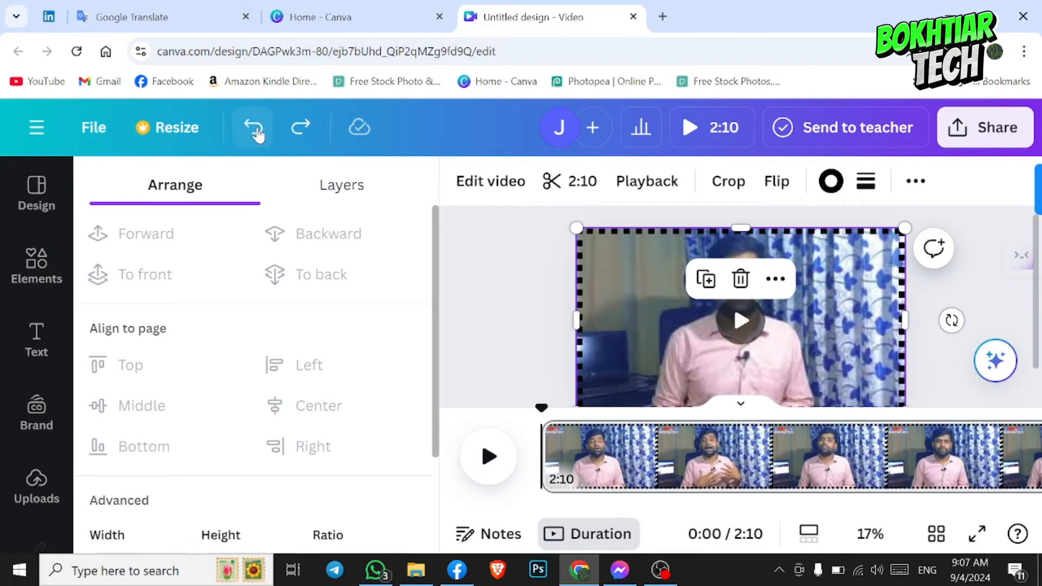
# - Try out the video's transparency setting, return it to 100, and undo the last change
pyautogui.click(915, 180)
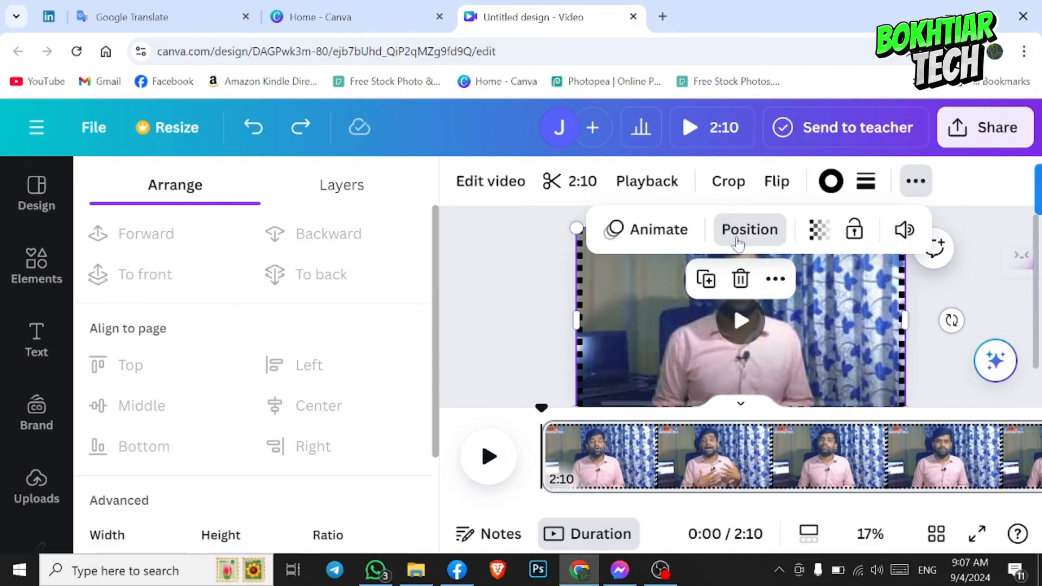
pyautogui.click(820, 230)
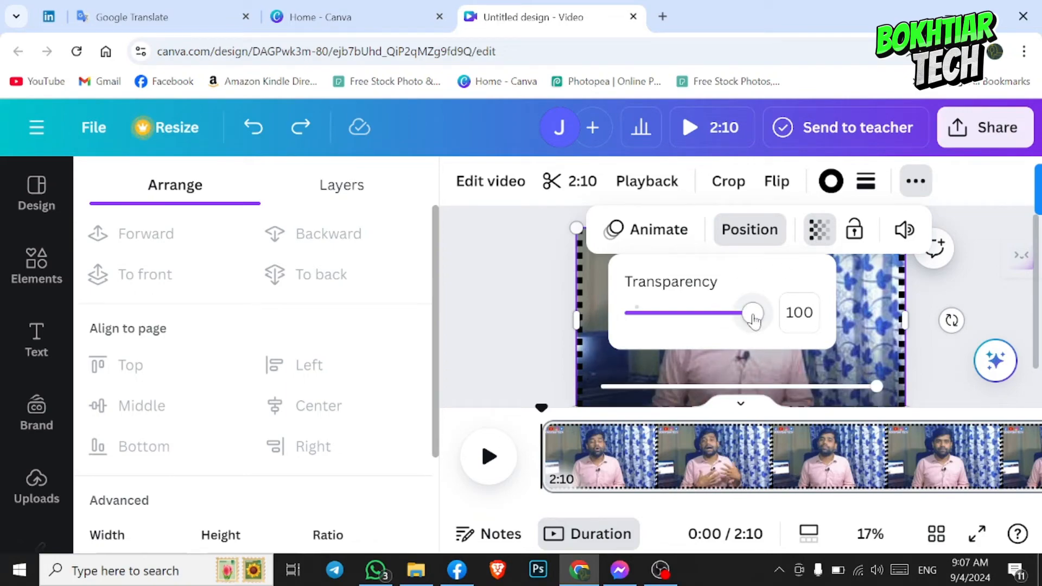
pyautogui.moveTo(753, 320)
pyautogui.mouseDown()
pyautogui.moveTo(683, 319)
pyautogui.moveTo(753, 319)
pyautogui.mouseUp()
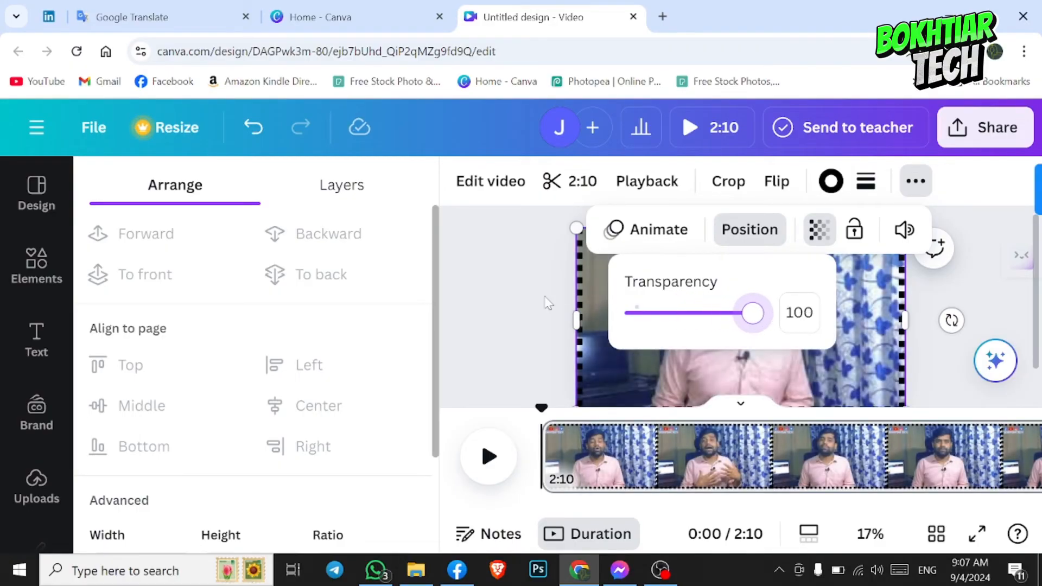
pyautogui.click(597, 347)
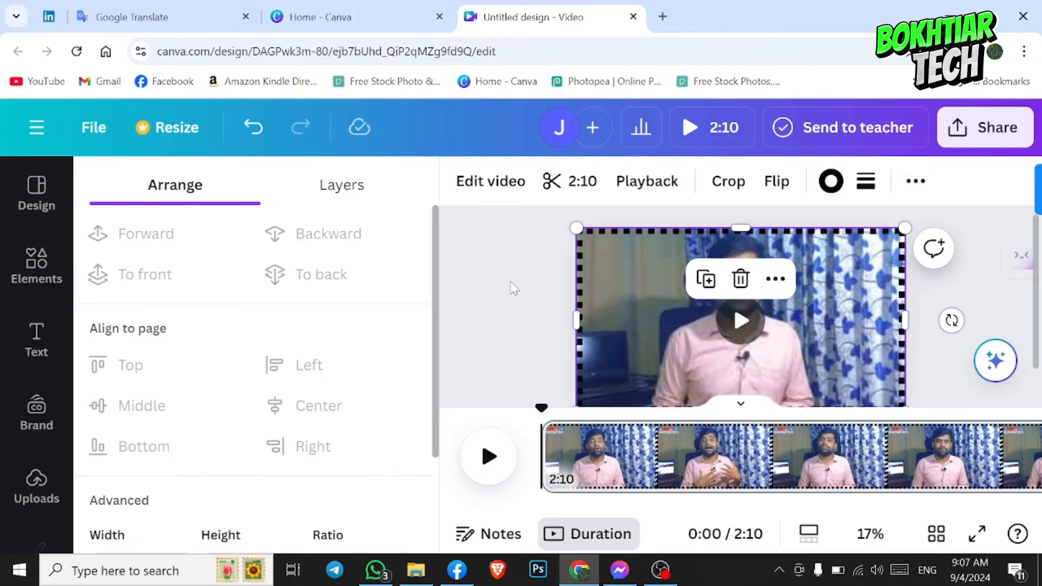
pyautogui.hotkey('ctrl', 'z')
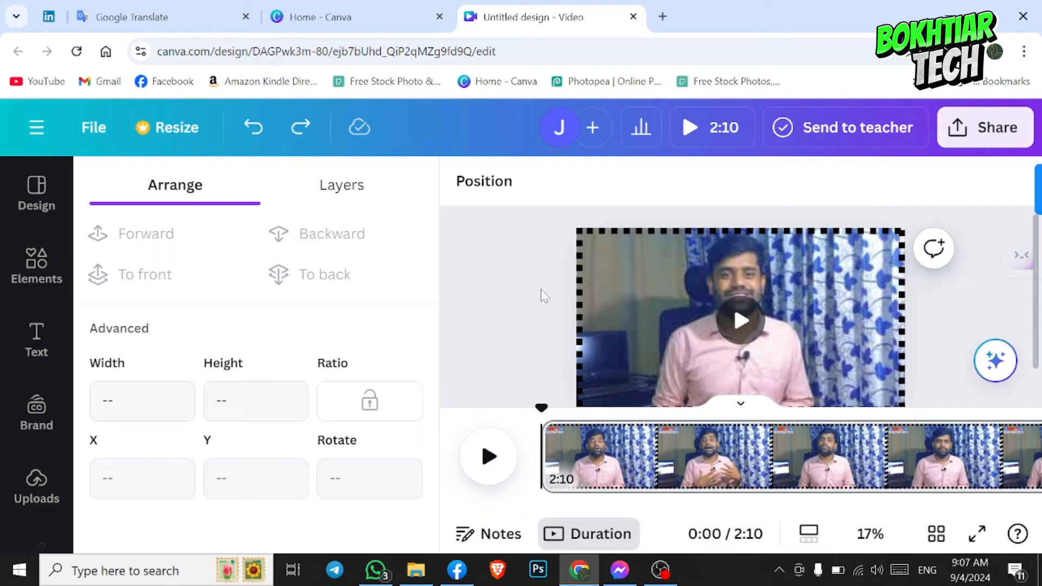
# - Move the playhead to 0:11 and look through the default text styles and font combinations
pyautogui.click(662, 419)
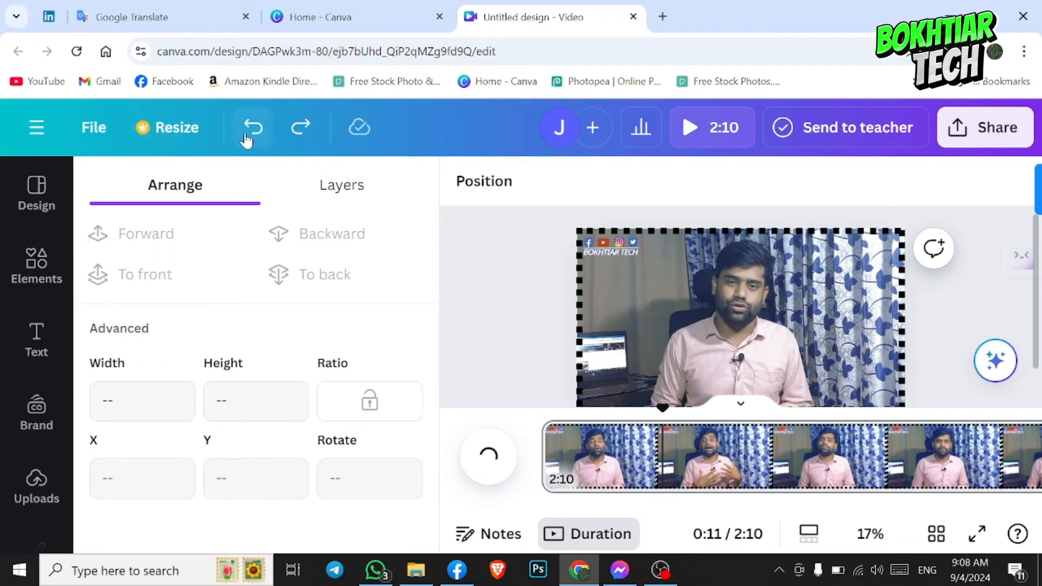
pyautogui.click(36, 339)
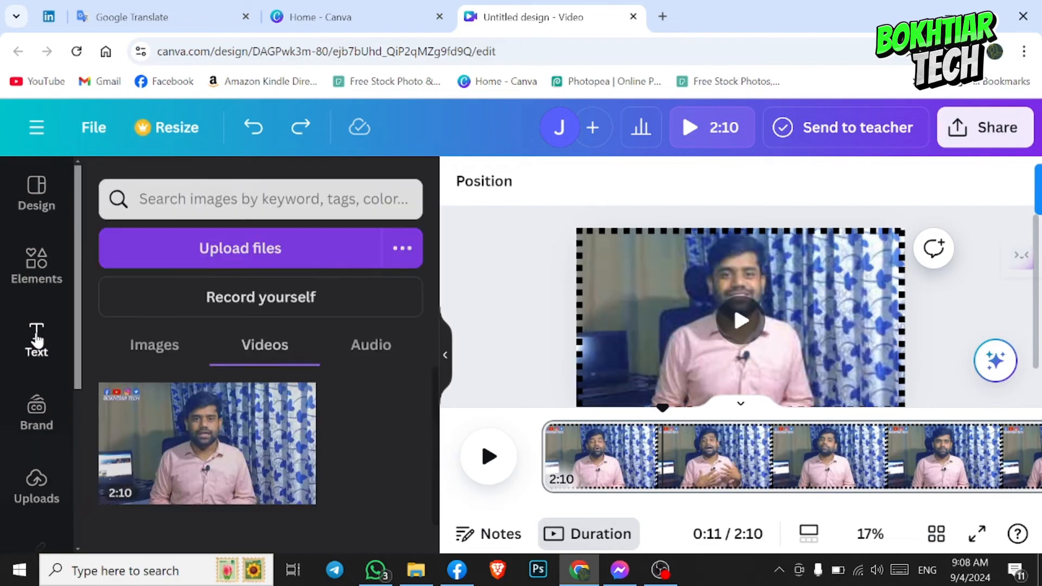
pyautogui.scroll(-10, 331, 344)
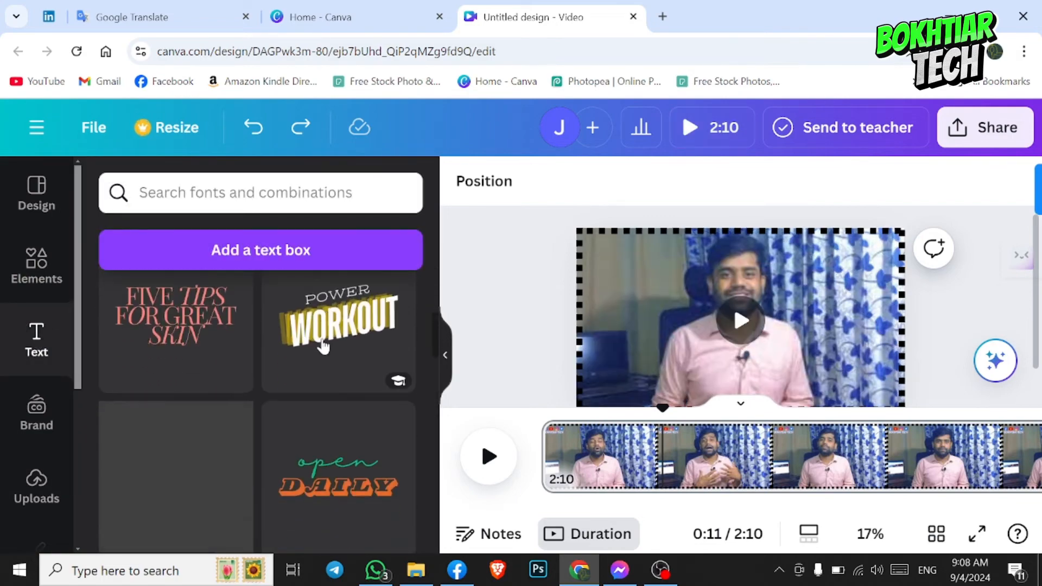
pyautogui.scroll(-7, 250, 396)
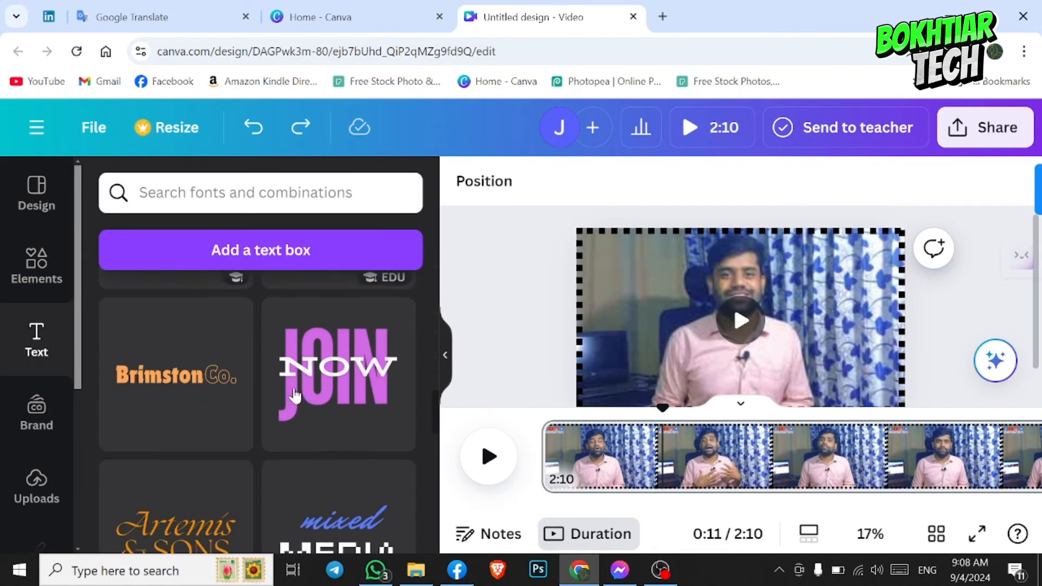
pyautogui.scroll(-8, 251, 386)
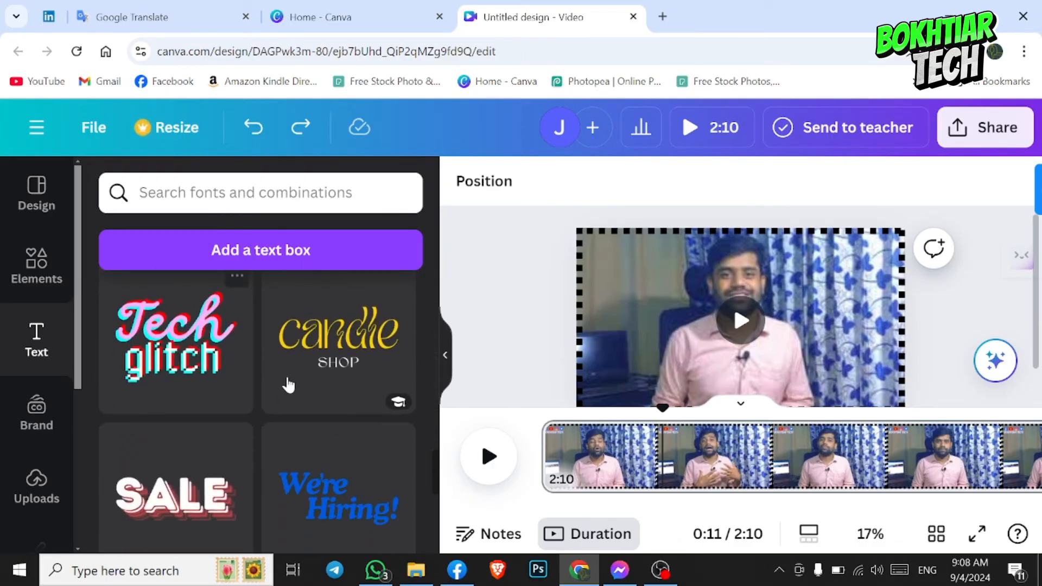
pyautogui.scroll(-9, 250, 390)
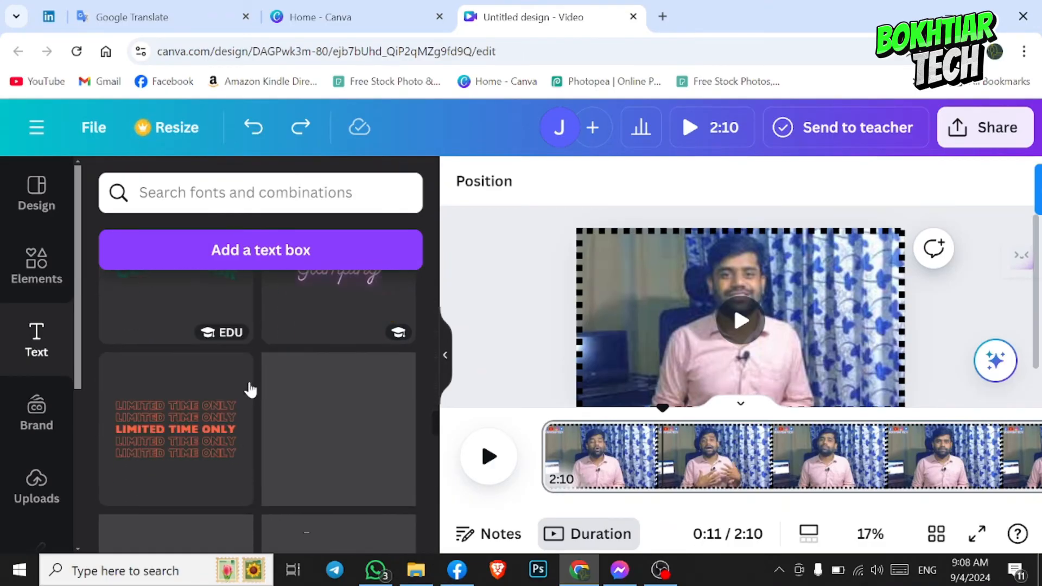
pyautogui.scroll(2, 250, 386)
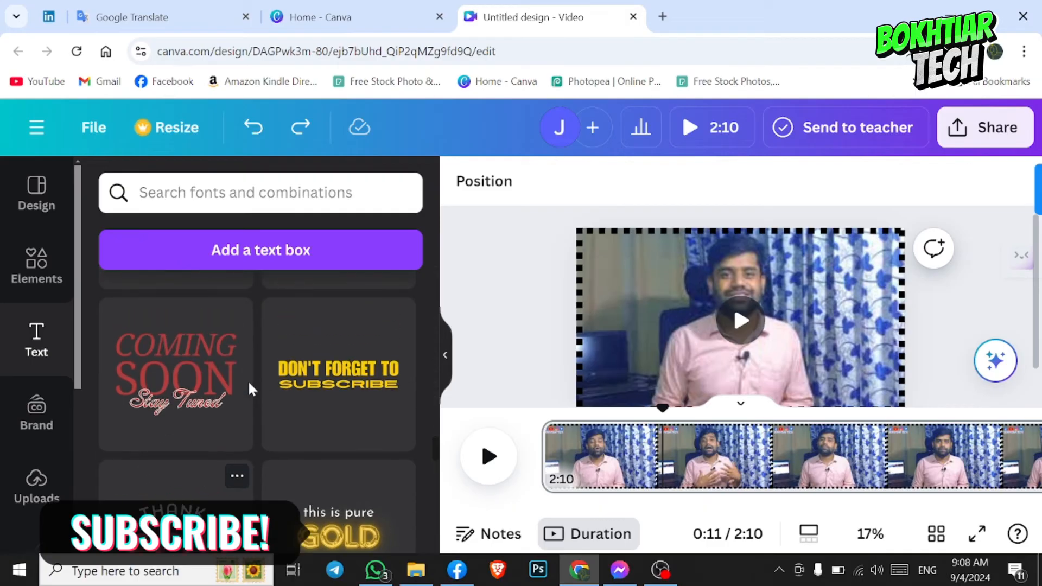
pyautogui.scroll(-5, 284, 396)
pyautogui.scroll(5, 283, 395)
pyautogui.scroll(15, 284, 394)
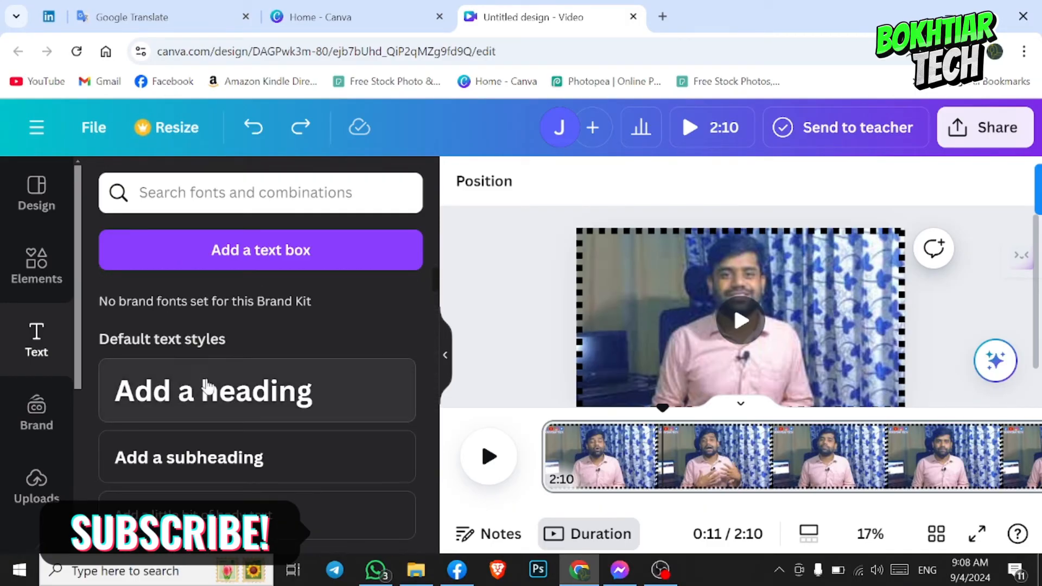
# - Add a heading with the presenter's first name, scale it to font size 204, and place it across the presenter's chest
pyautogui.click(242, 404)
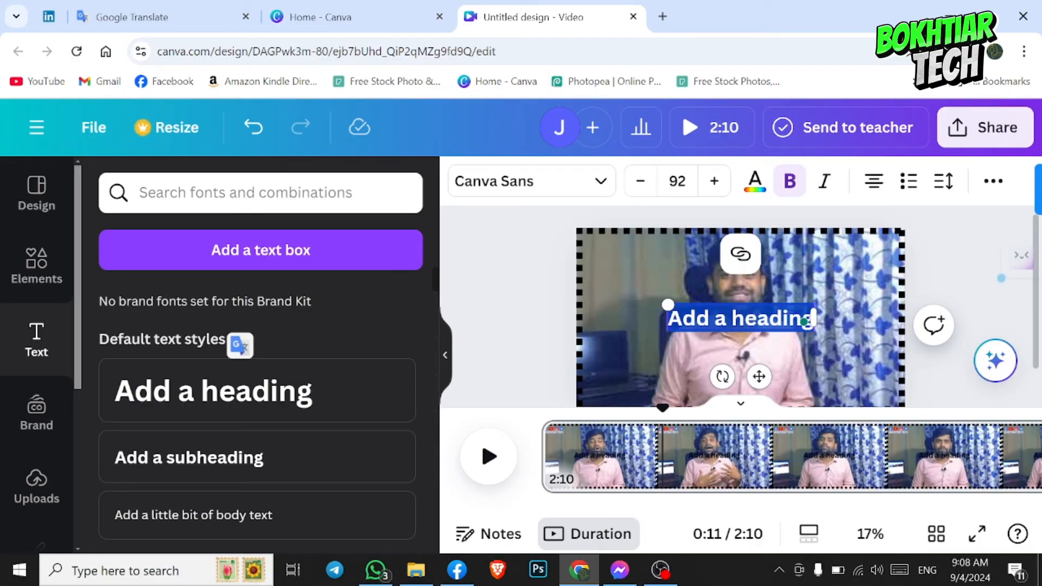
pyautogui.write('bokhtiar')
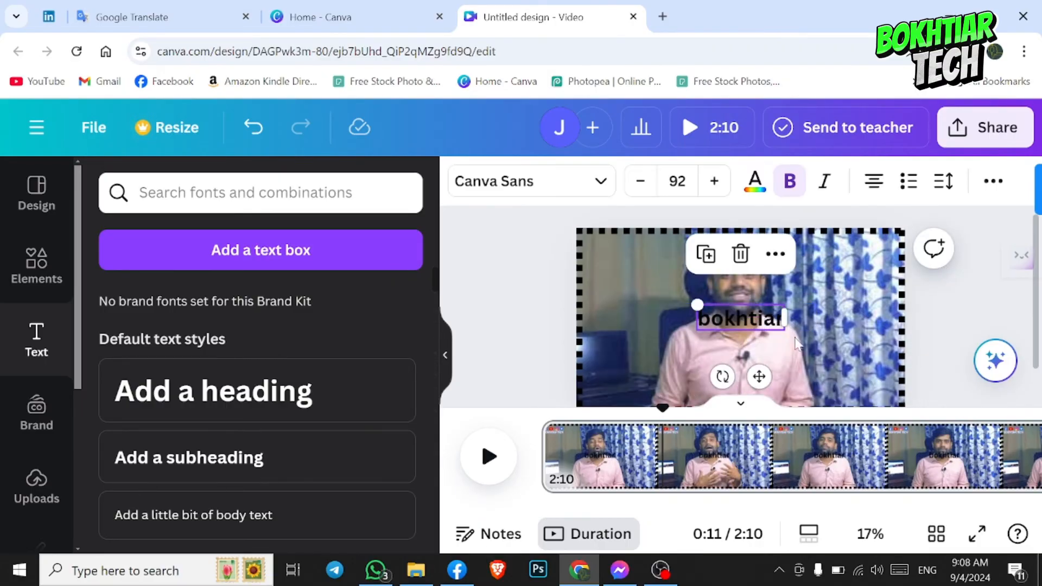
pyautogui.moveTo(735, 307); pyautogui.dragTo(657, 308)
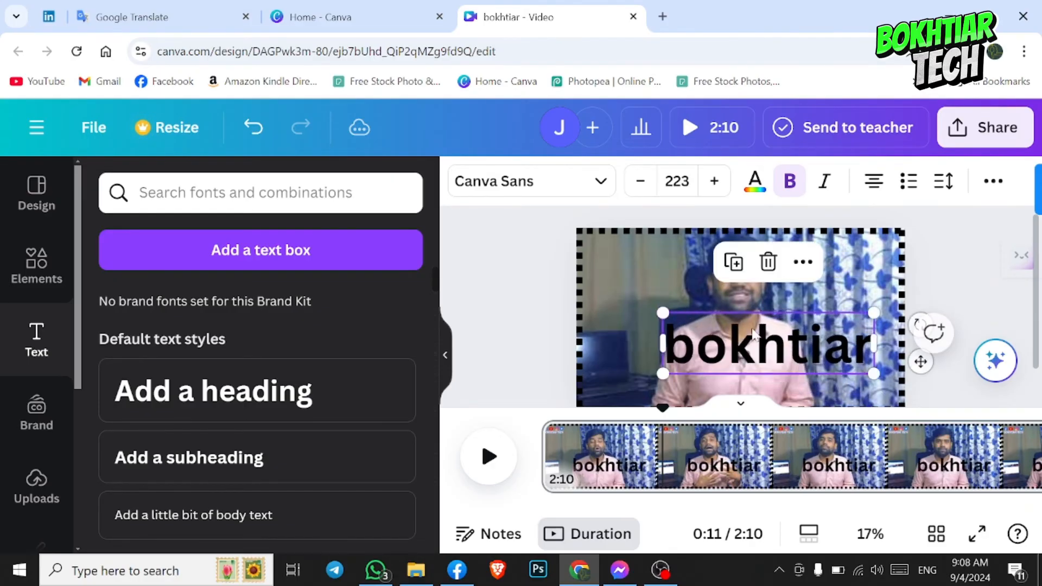
pyautogui.moveTo(752, 332); pyautogui.dragTo(743, 364)
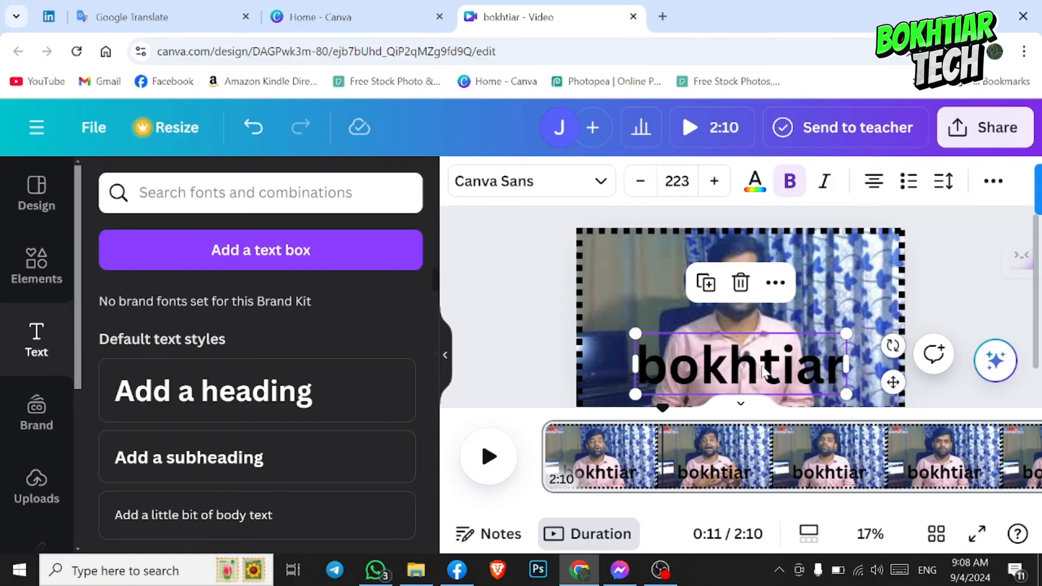
pyautogui.moveTo(727, 371)
pyautogui.mouseDown()
pyautogui.moveTo(765, 350)
pyautogui.moveTo(752, 371)
pyautogui.moveTo(721, 371)
pyautogui.mouseUp()
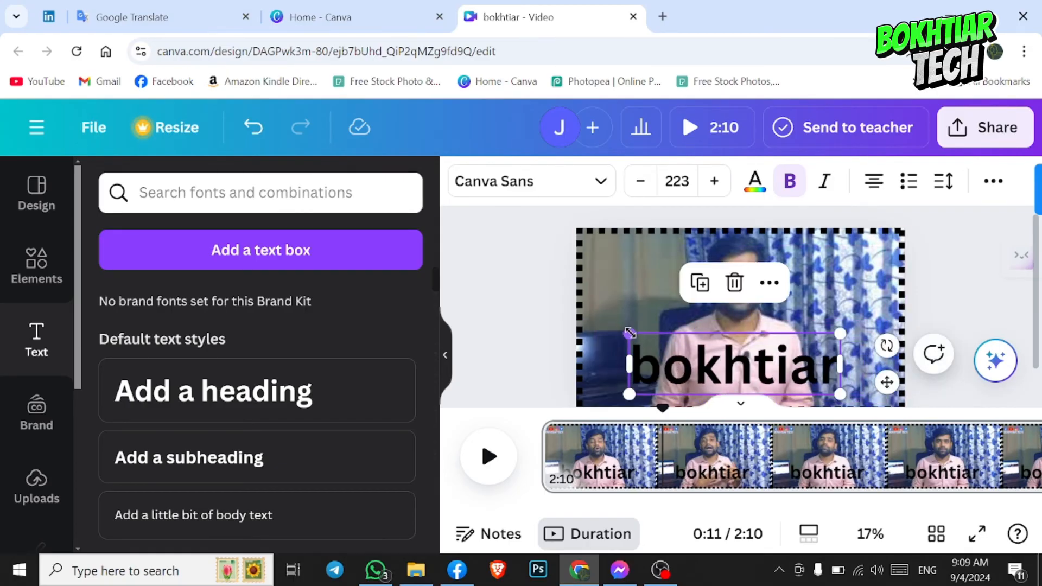
pyautogui.moveTo(630, 332); pyautogui.dragTo(647, 338)
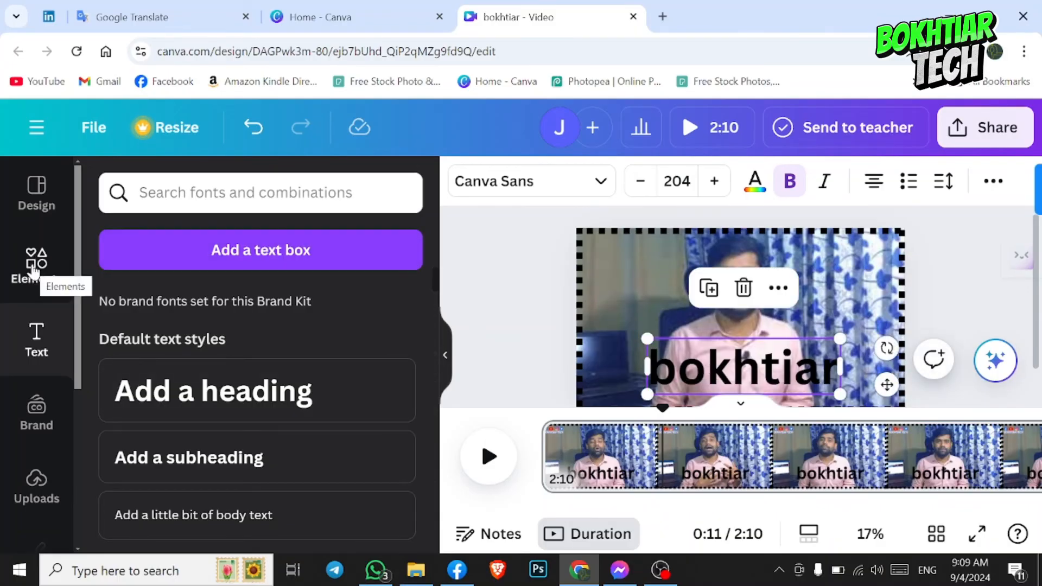
# - Search the elements for "shape", add the pill-shaped rectangle, and enlarge it behind the name heading
pyautogui.click(33, 271)
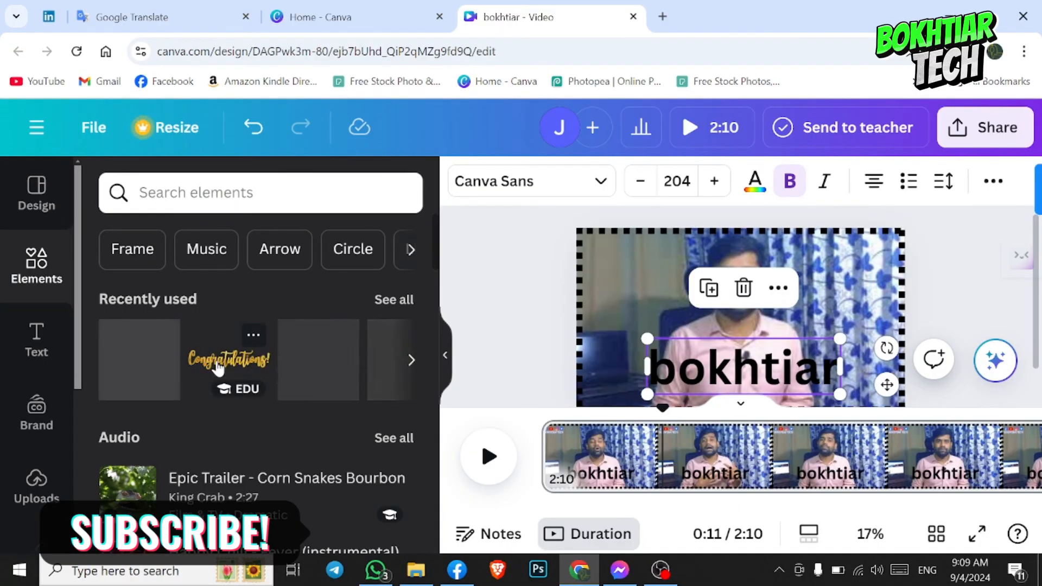
pyautogui.write('shape')
pyautogui.press('Return')
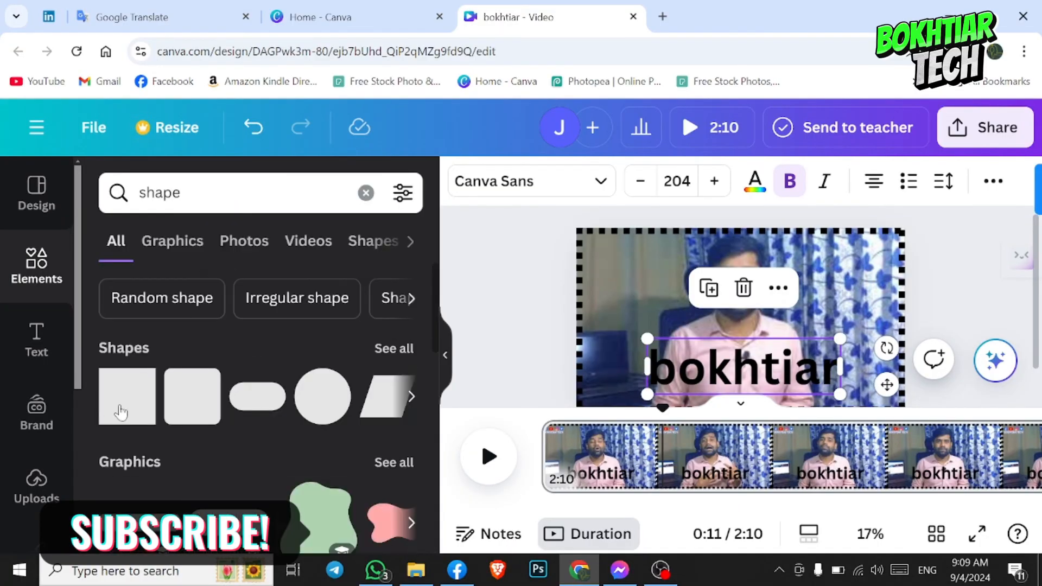
pyautogui.click(257, 396)
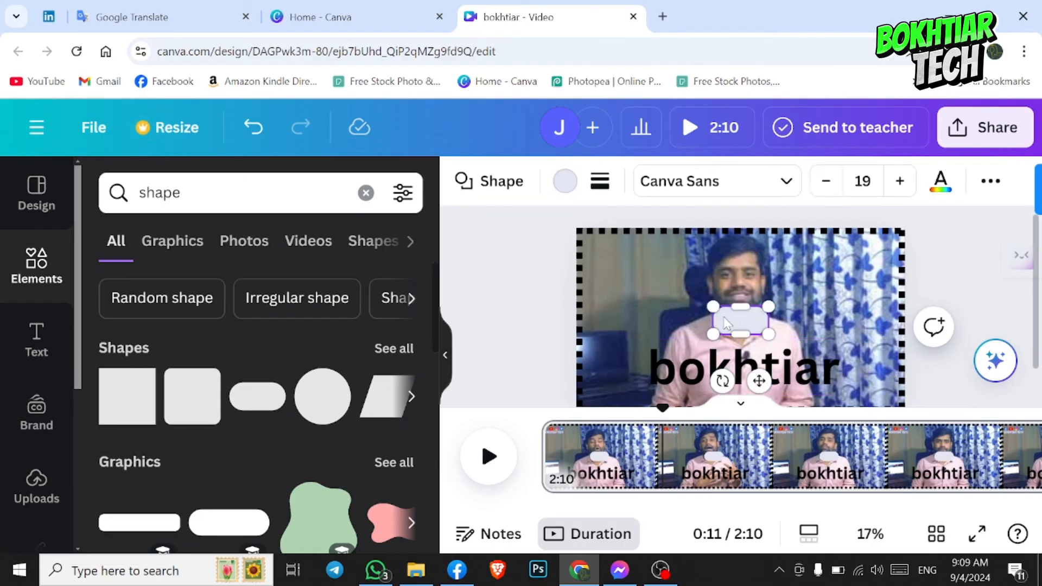
pyautogui.moveTo(724, 316); pyautogui.dragTo(887, 379)
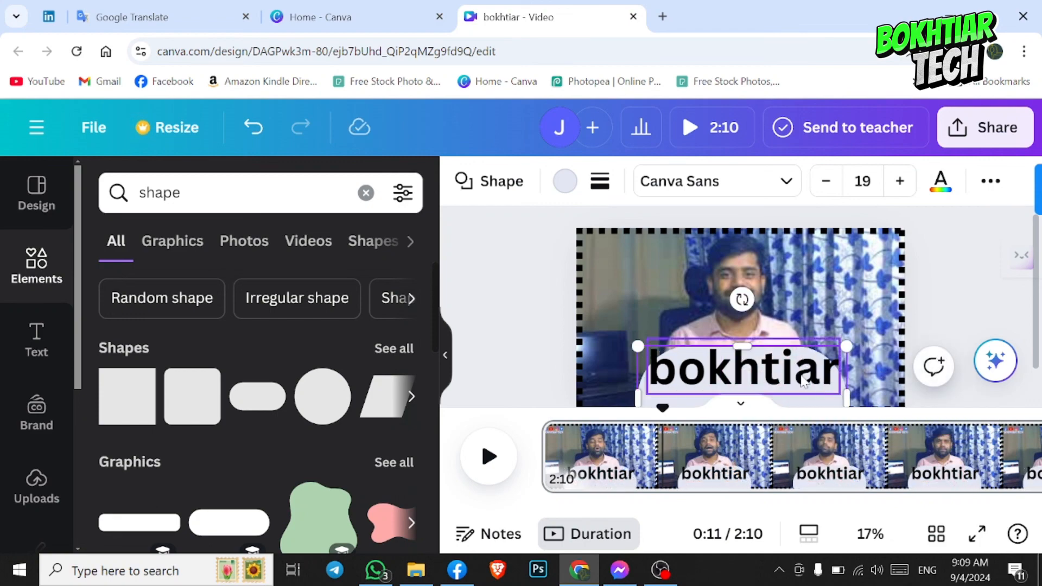
# - Move the name heading slightly down so it sits lower on the rounded shape
pyautogui.click(628, 288)
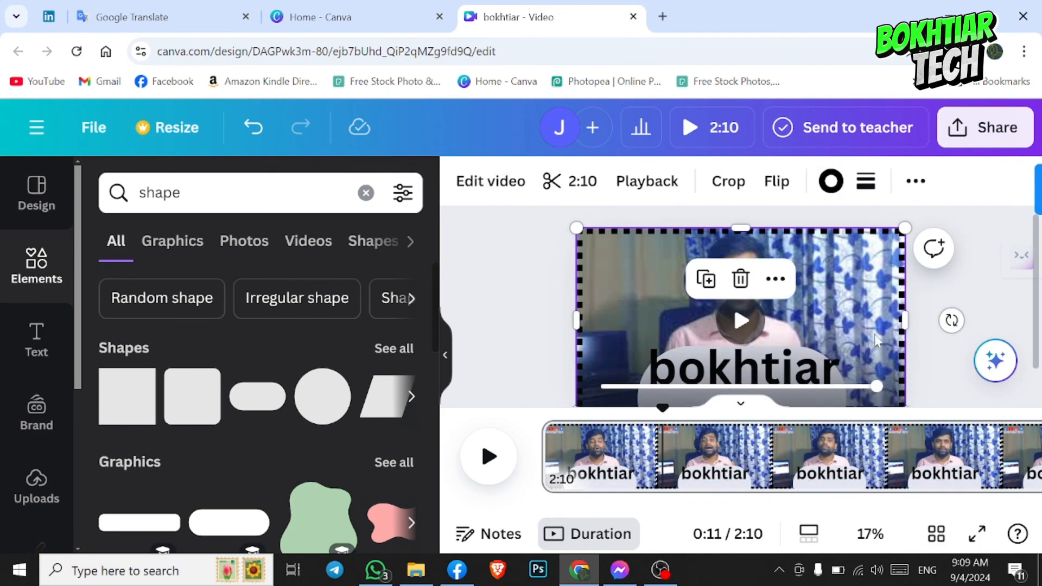
pyautogui.click(683, 374)
pyautogui.click(531, 357)
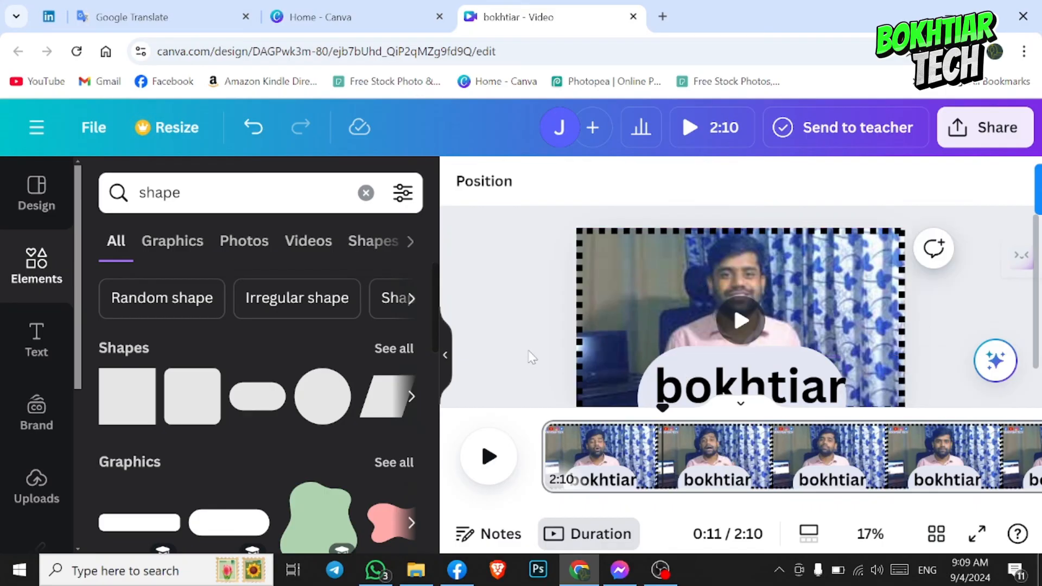